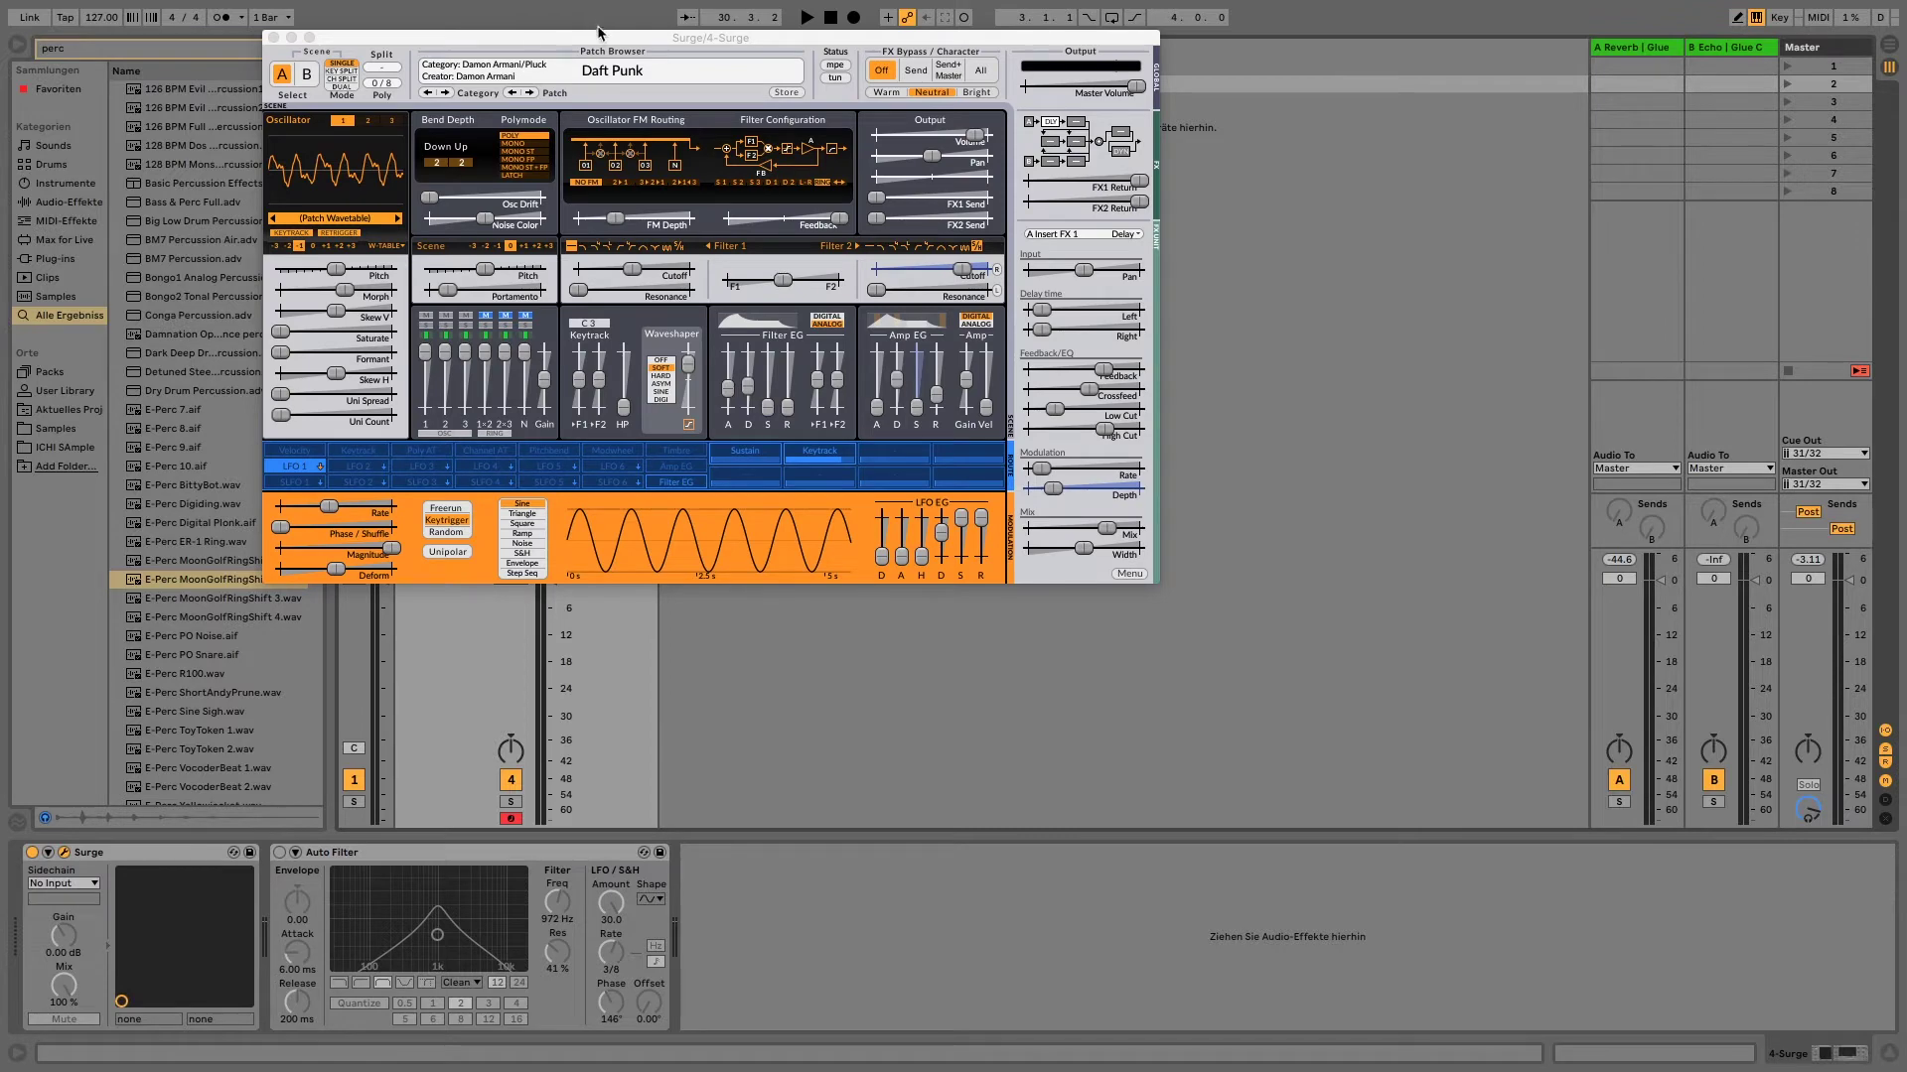
Move the Surge synthesizer window clear of the track area and close it
left_click_drag(601, 39, 1003, 109)
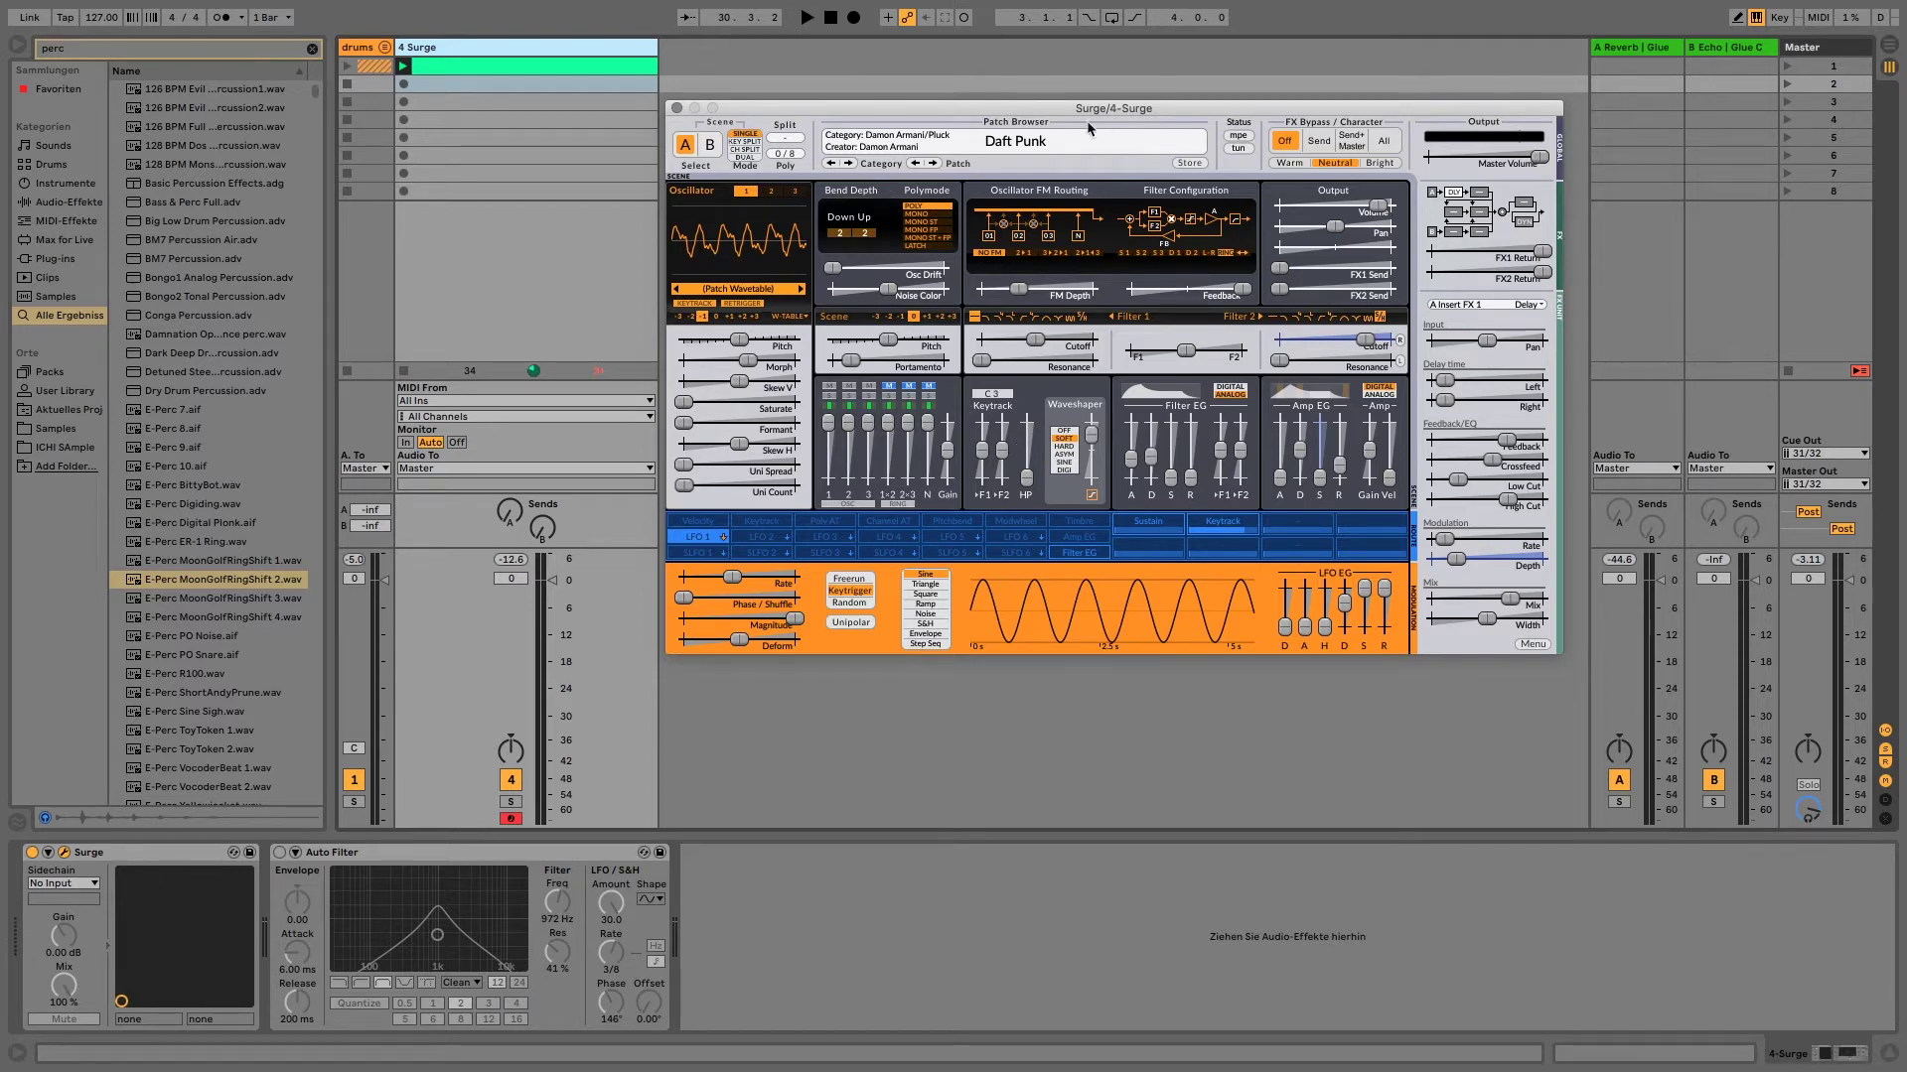
left_click_drag(1090, 114, 1101, 128)
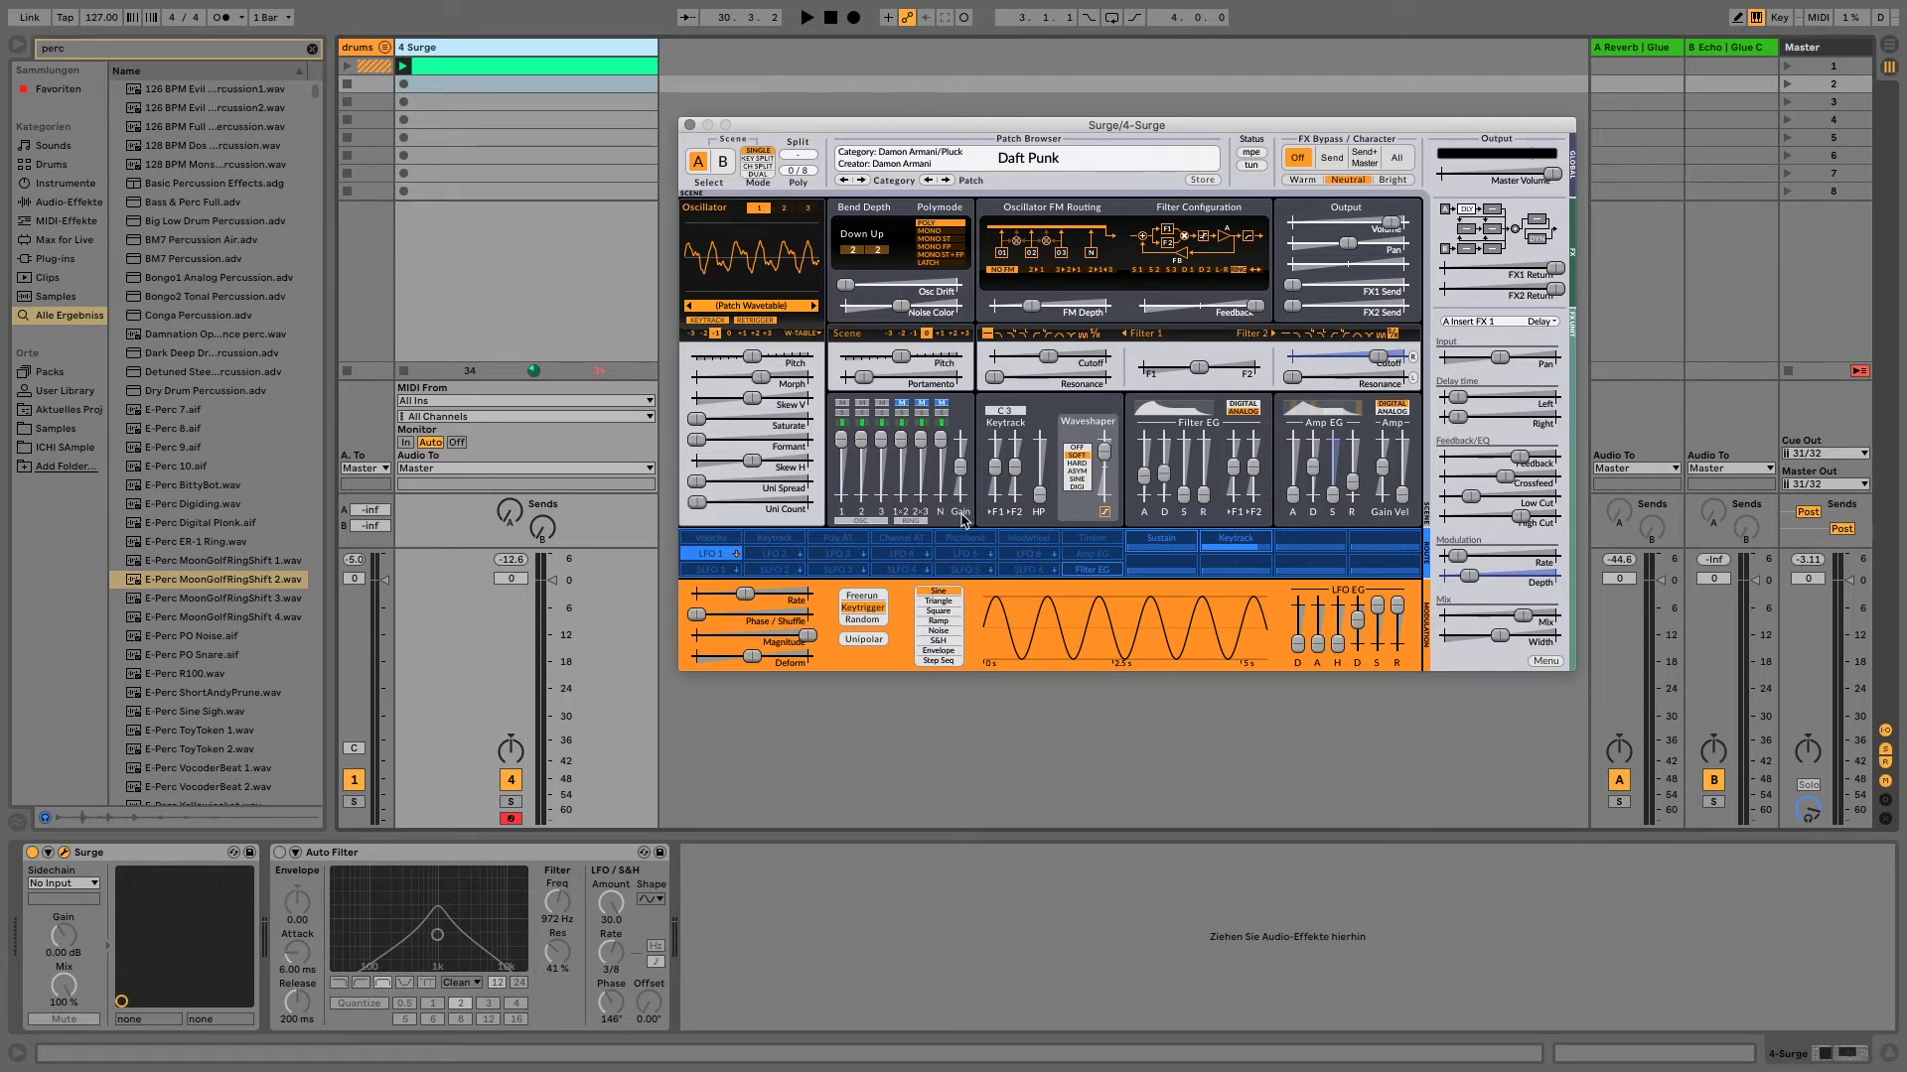
left_click(690, 126)
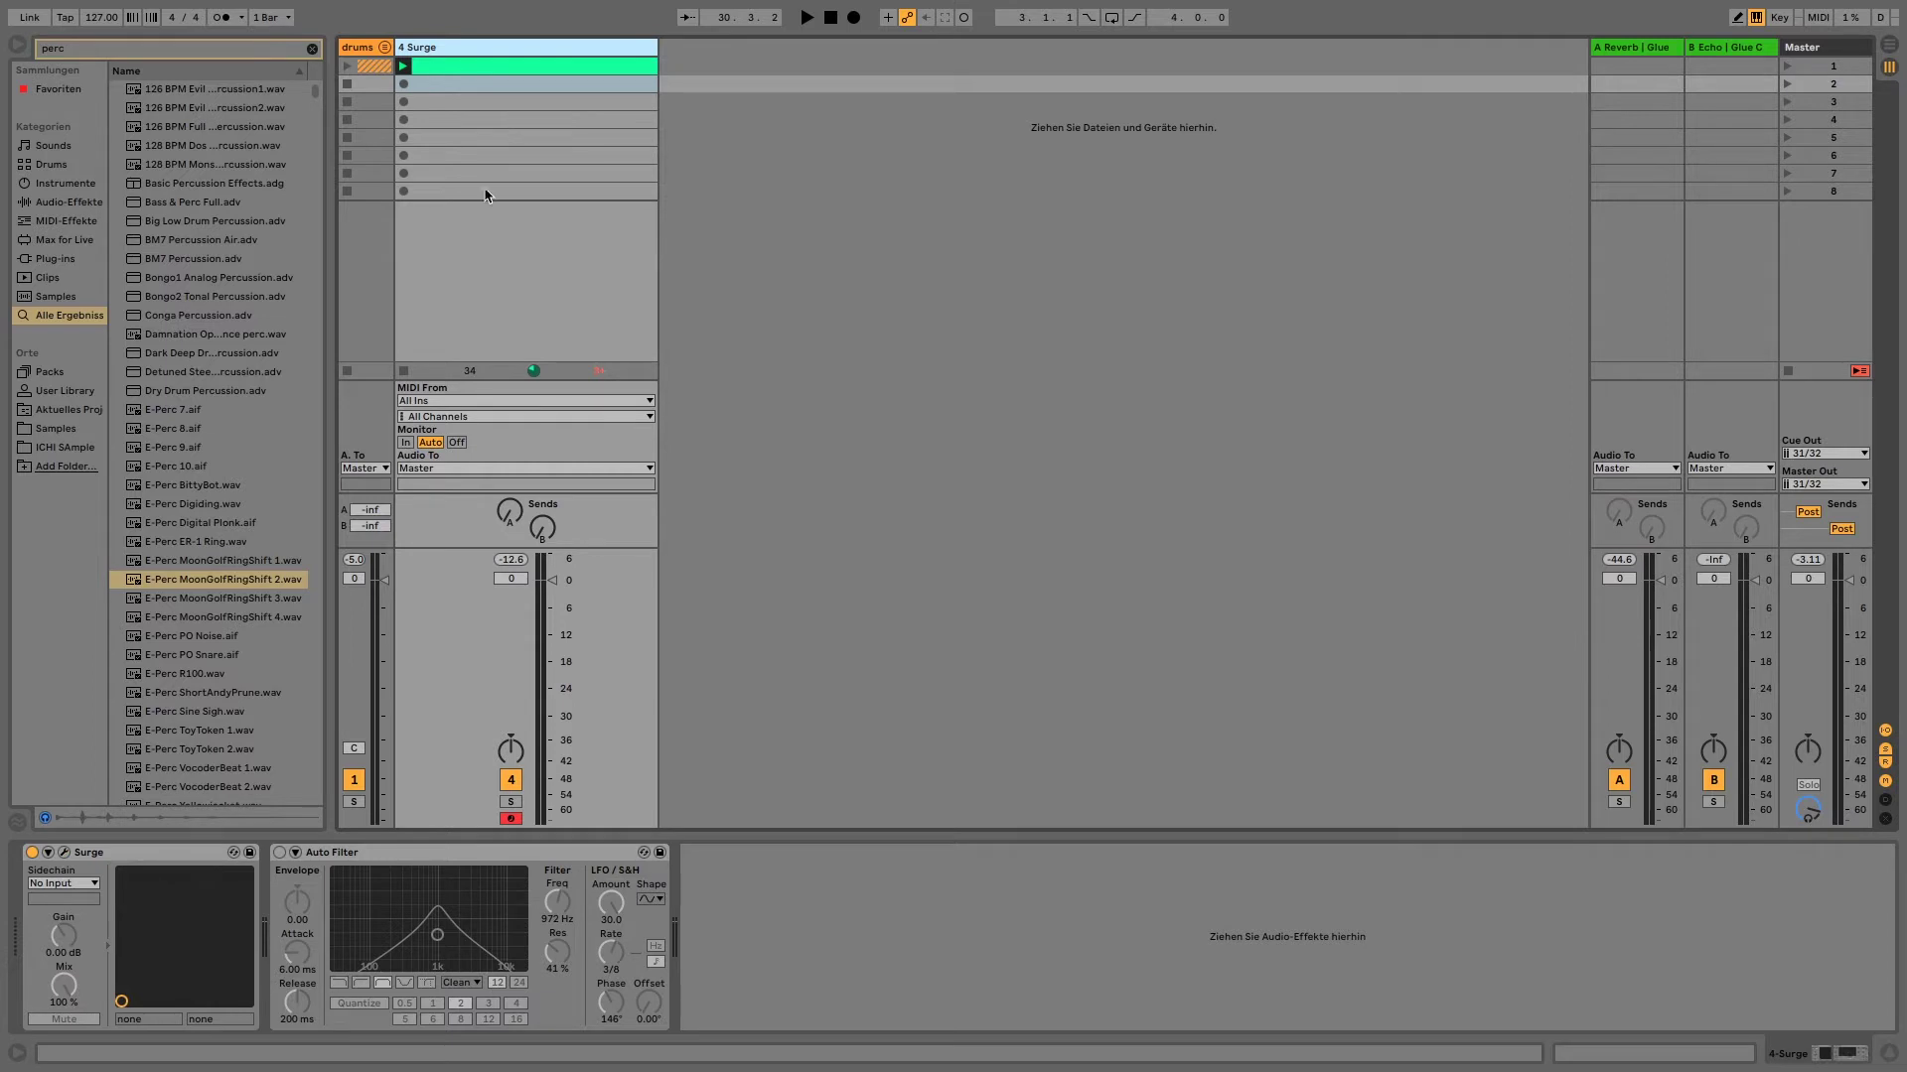
Look over the notes in the Surge clip and play its one-bar loop
key("shift+Tab")
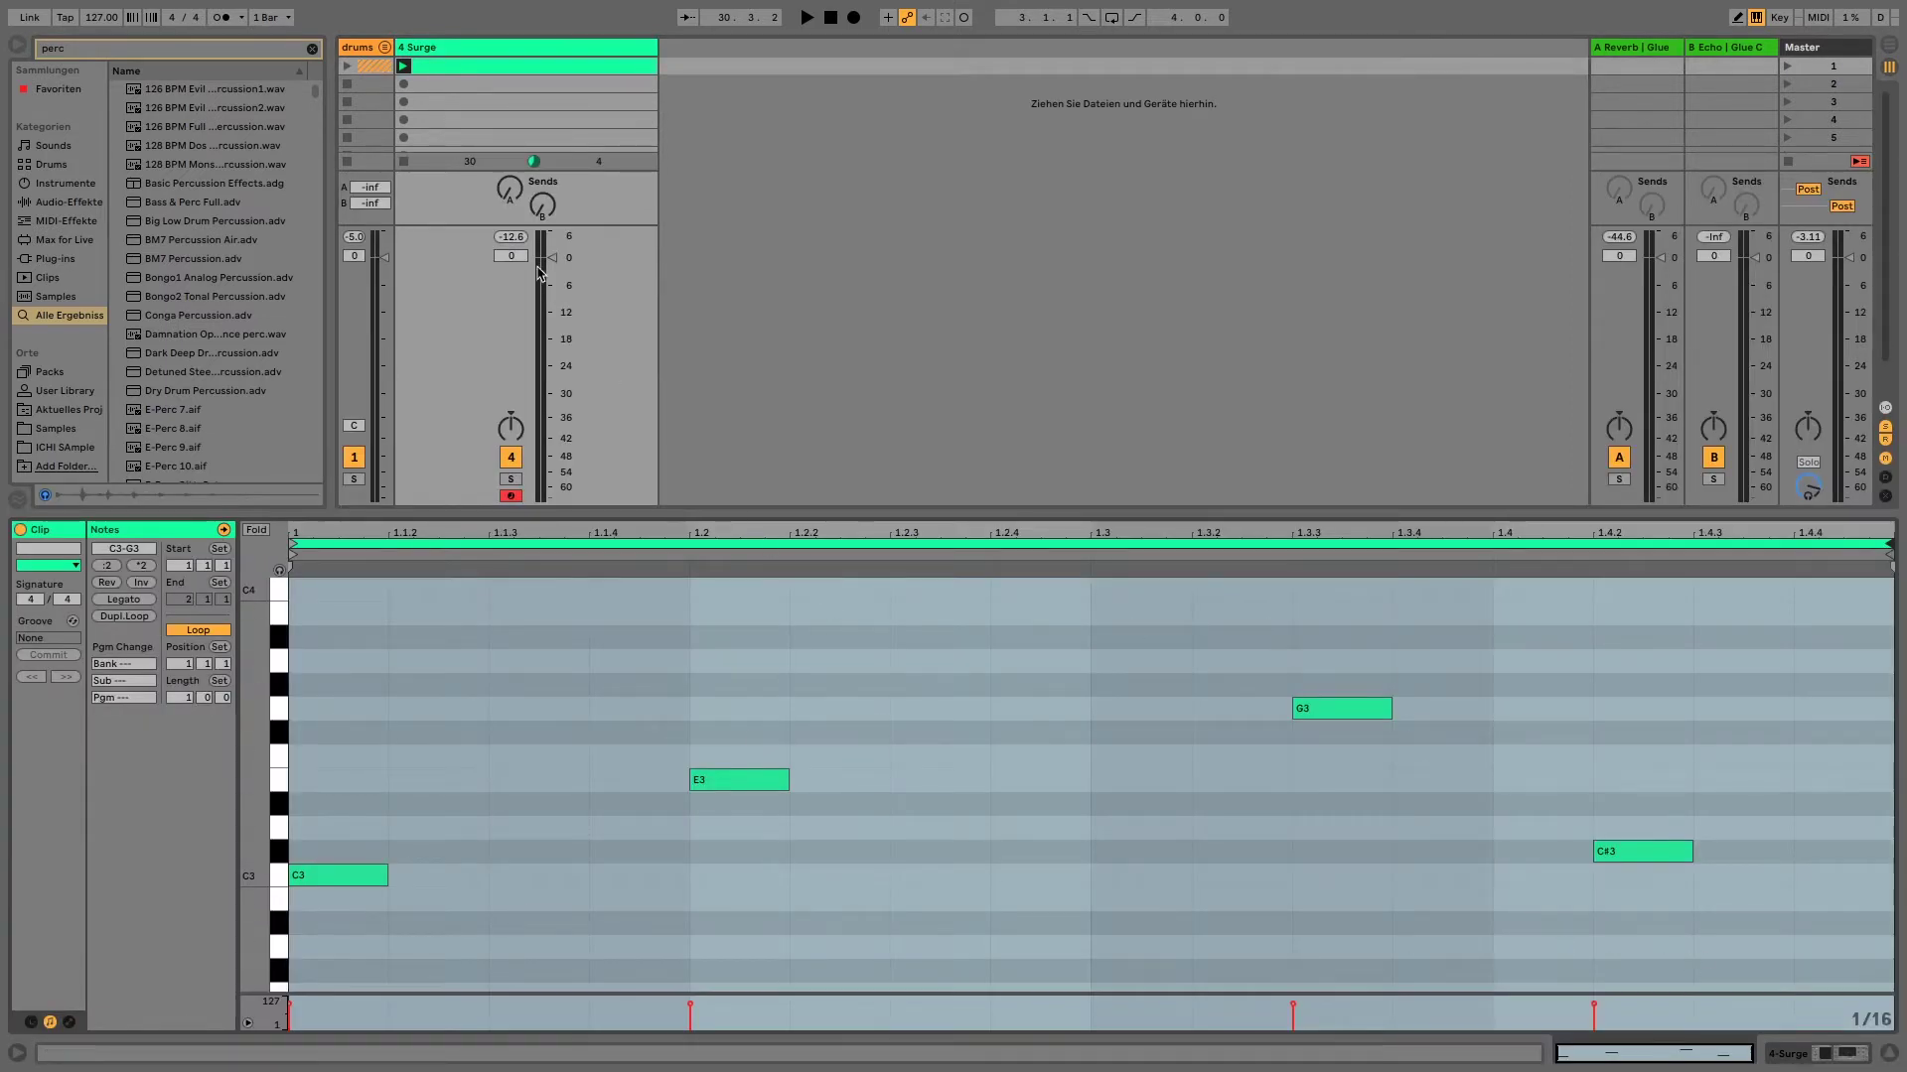
key("shift+Tab")
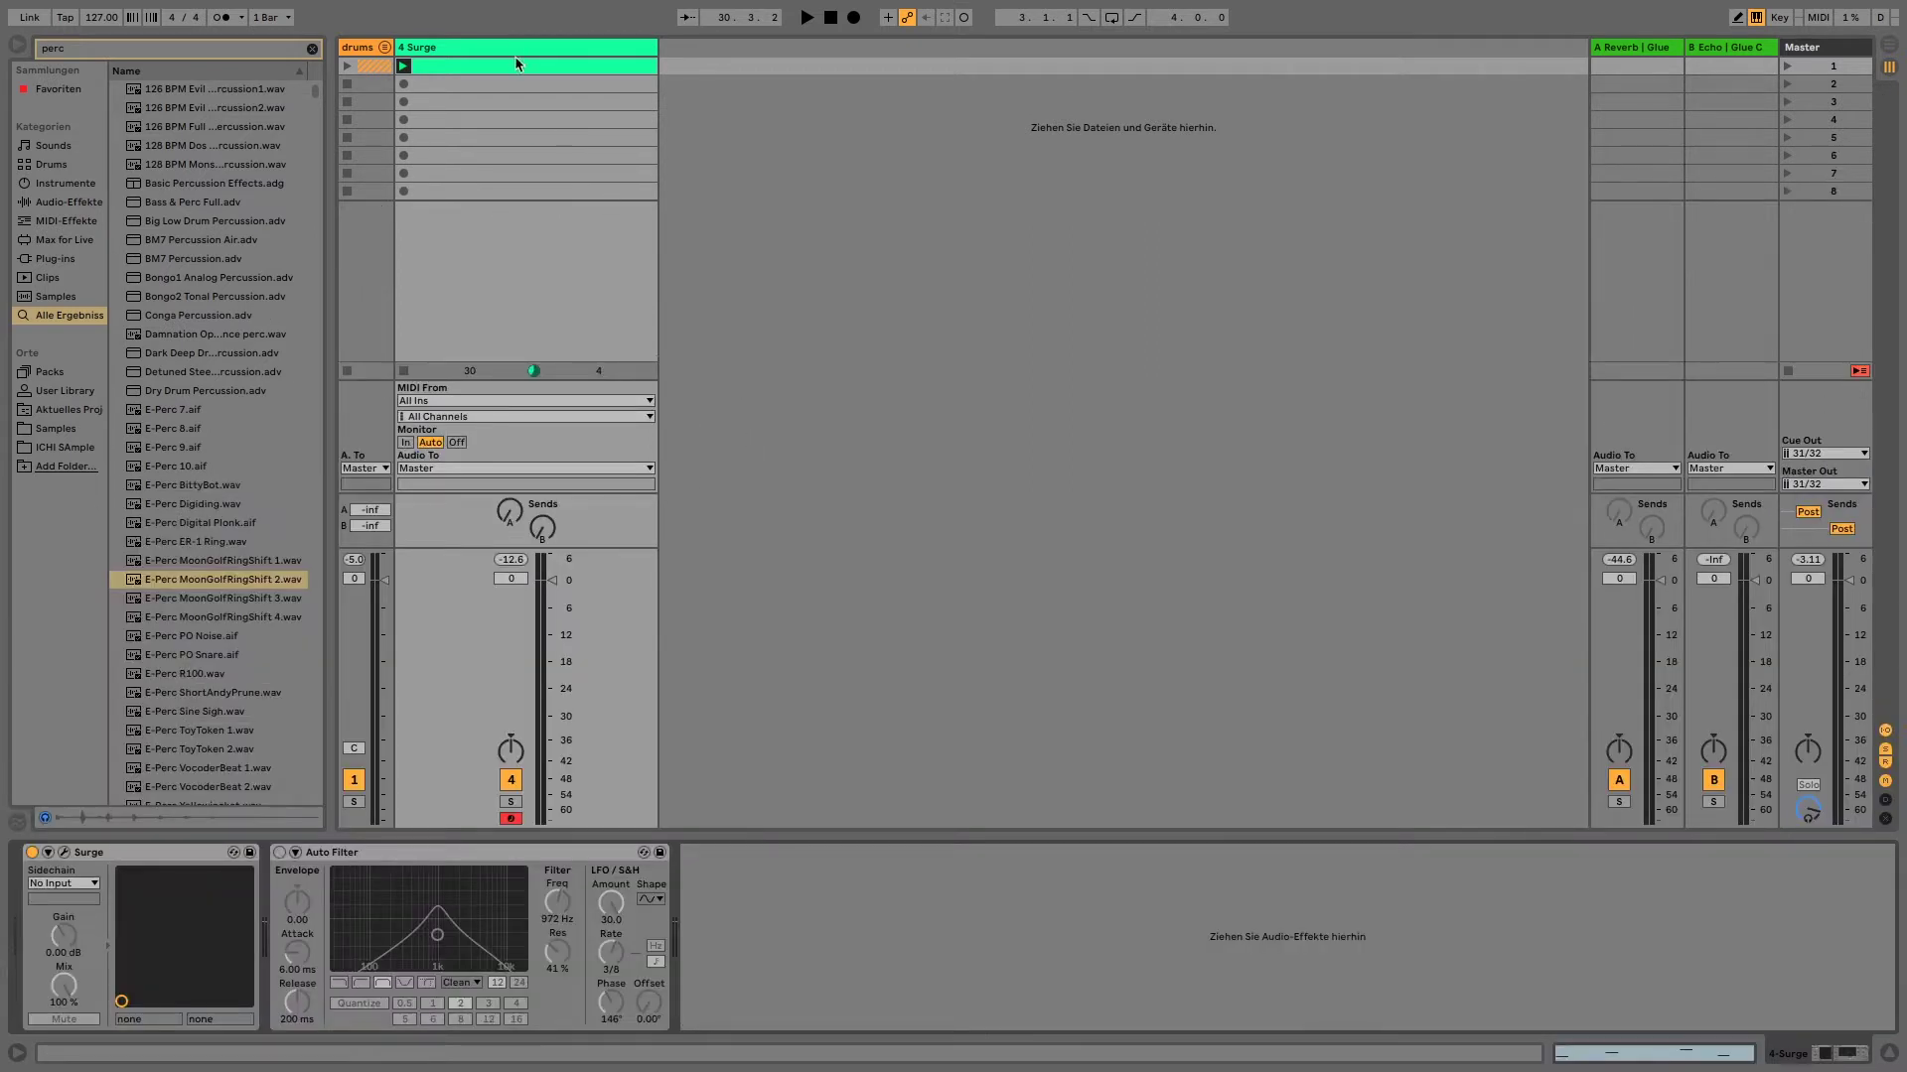
key("space")
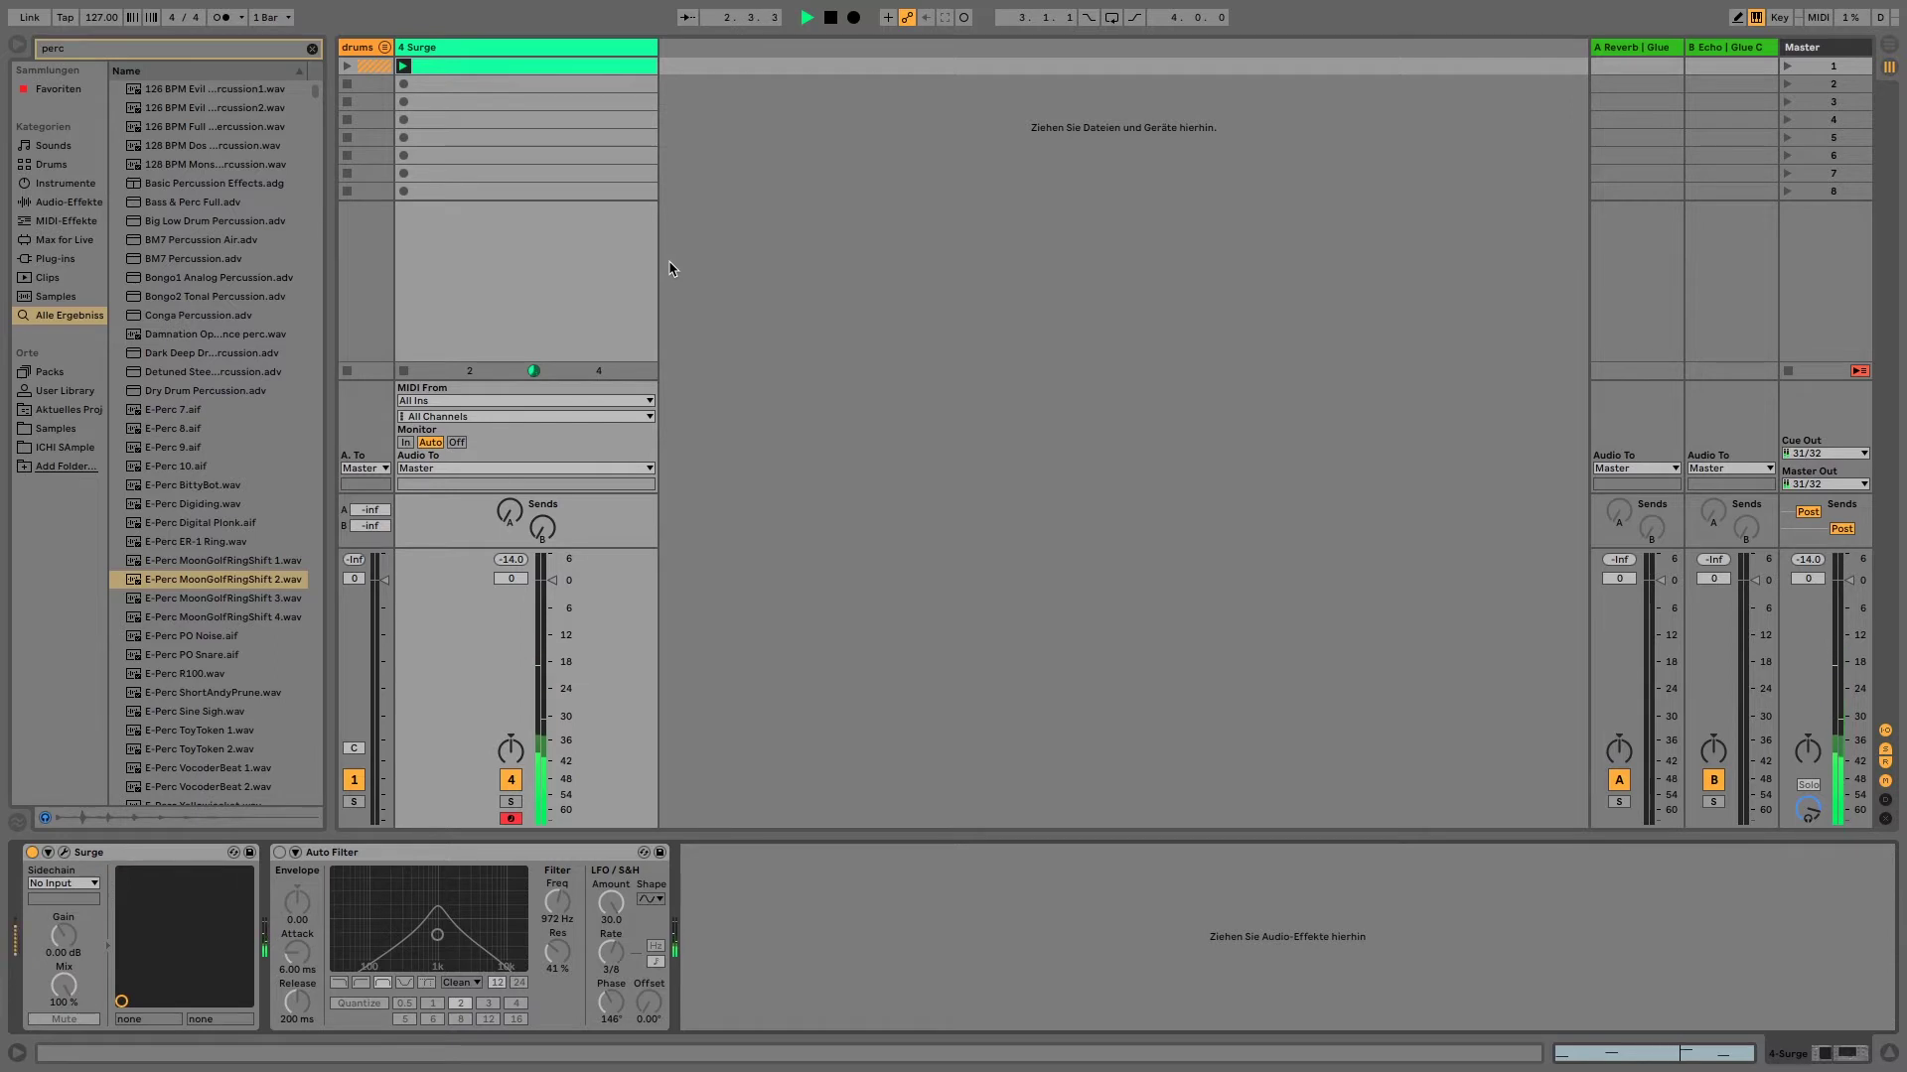
Shorten the Surge clip's loop to a length of 0.3.2, ending at 1.4.3 after the C#3 note, and play it
double_click(513, 63)
key("space")
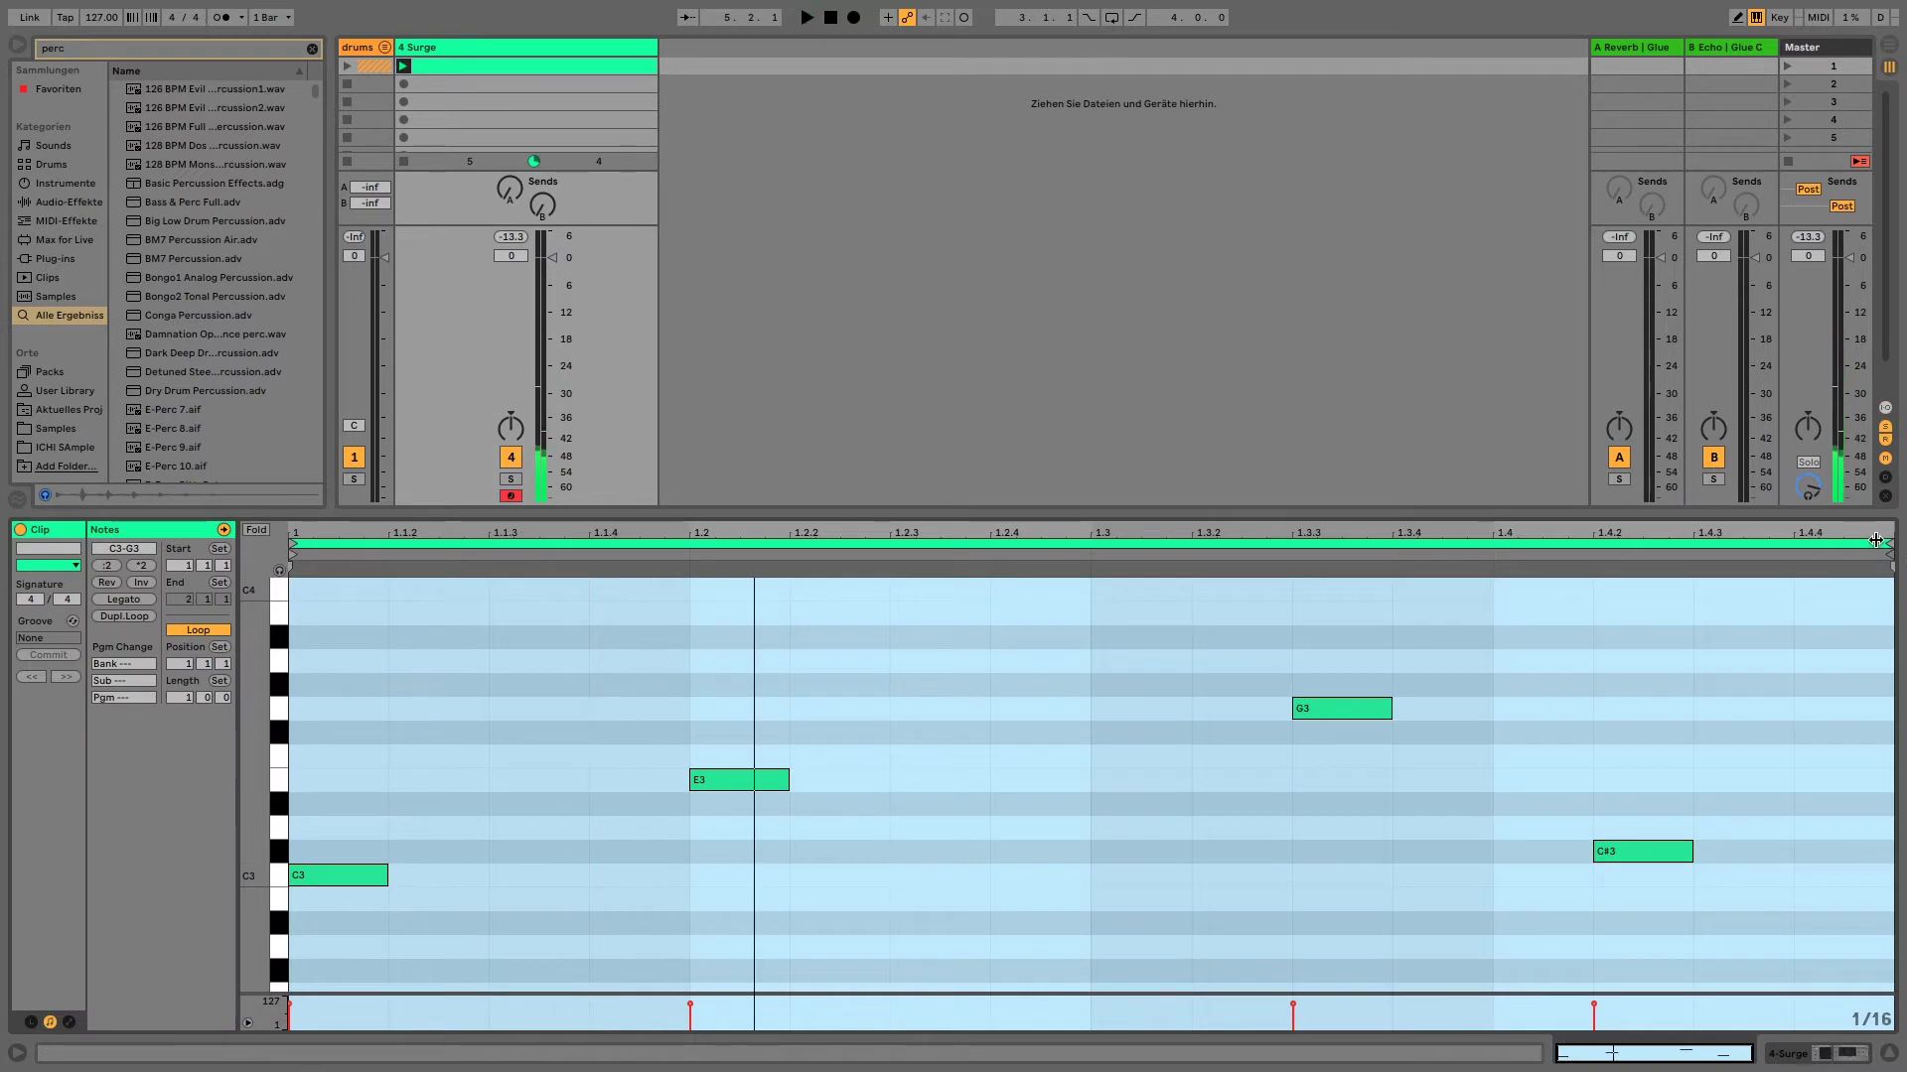
left_click_drag(1887, 548, 1723, 545)
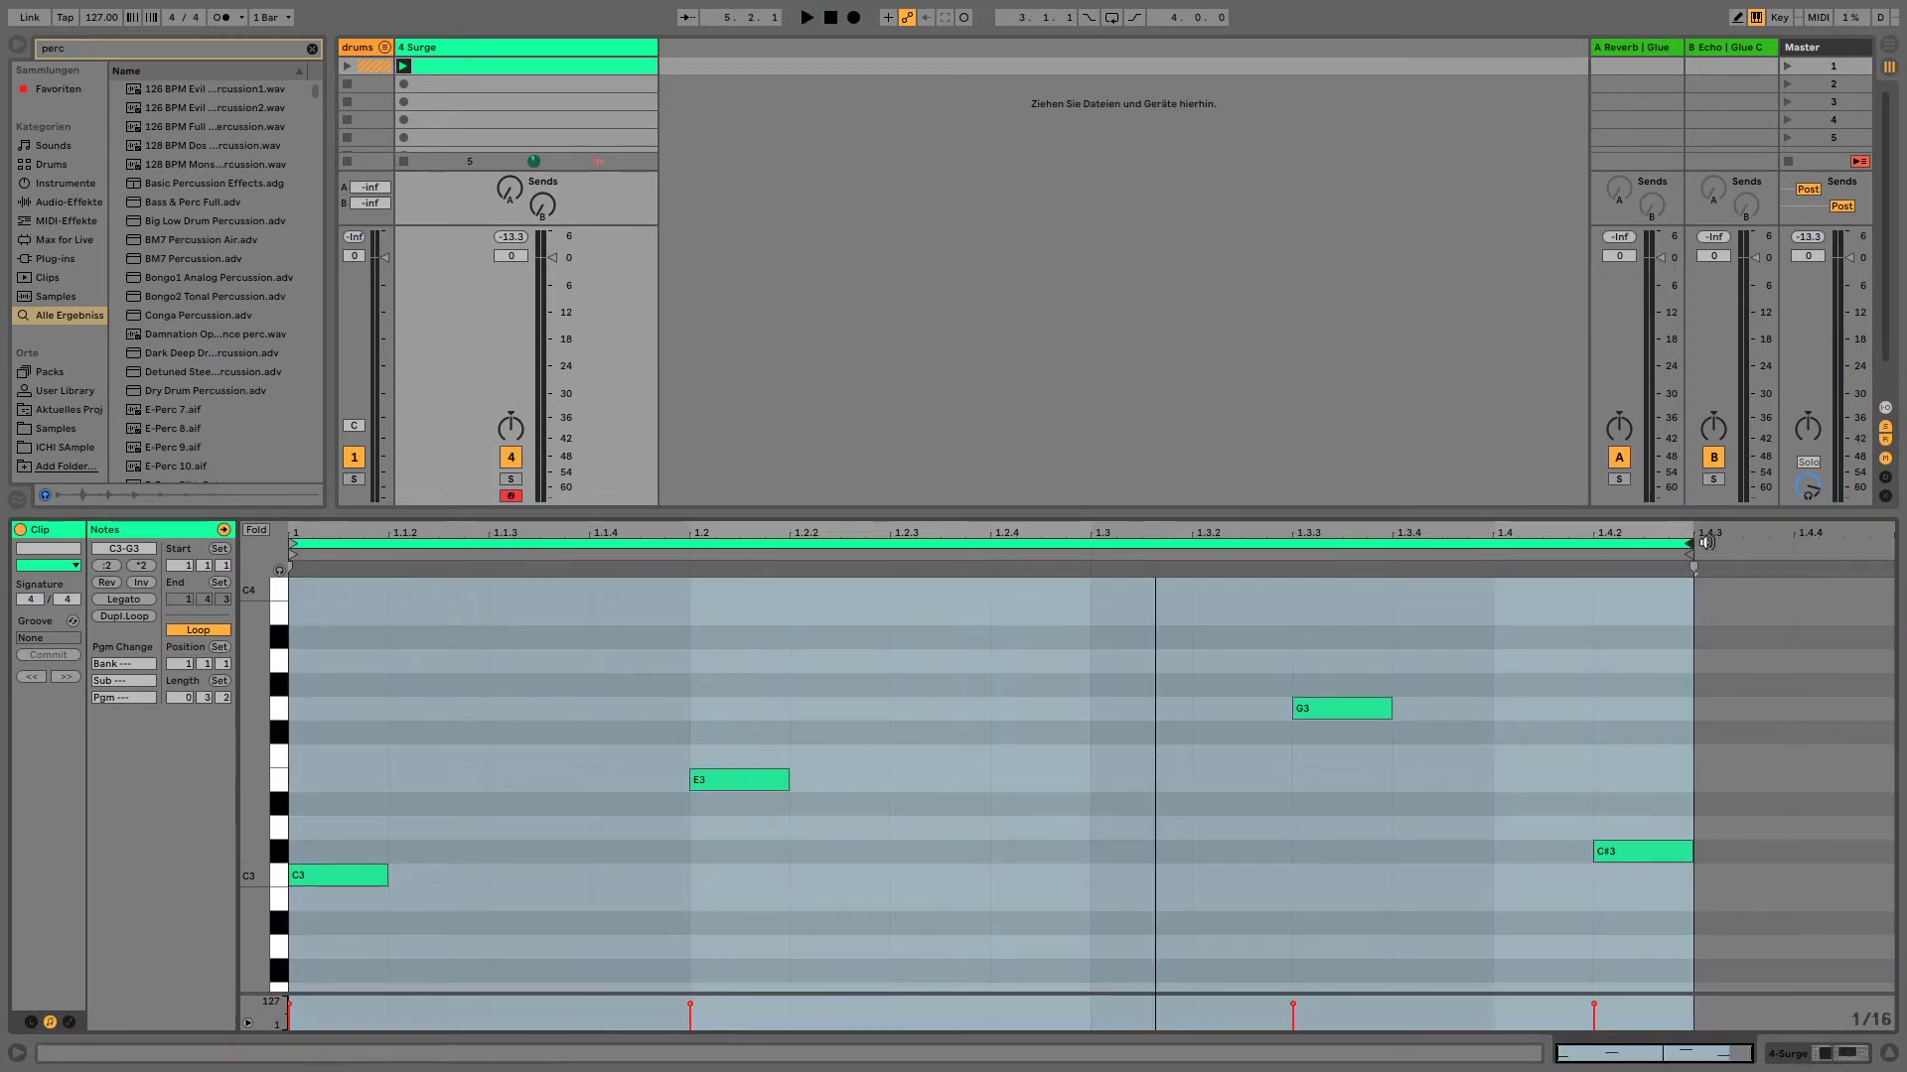
key("space")
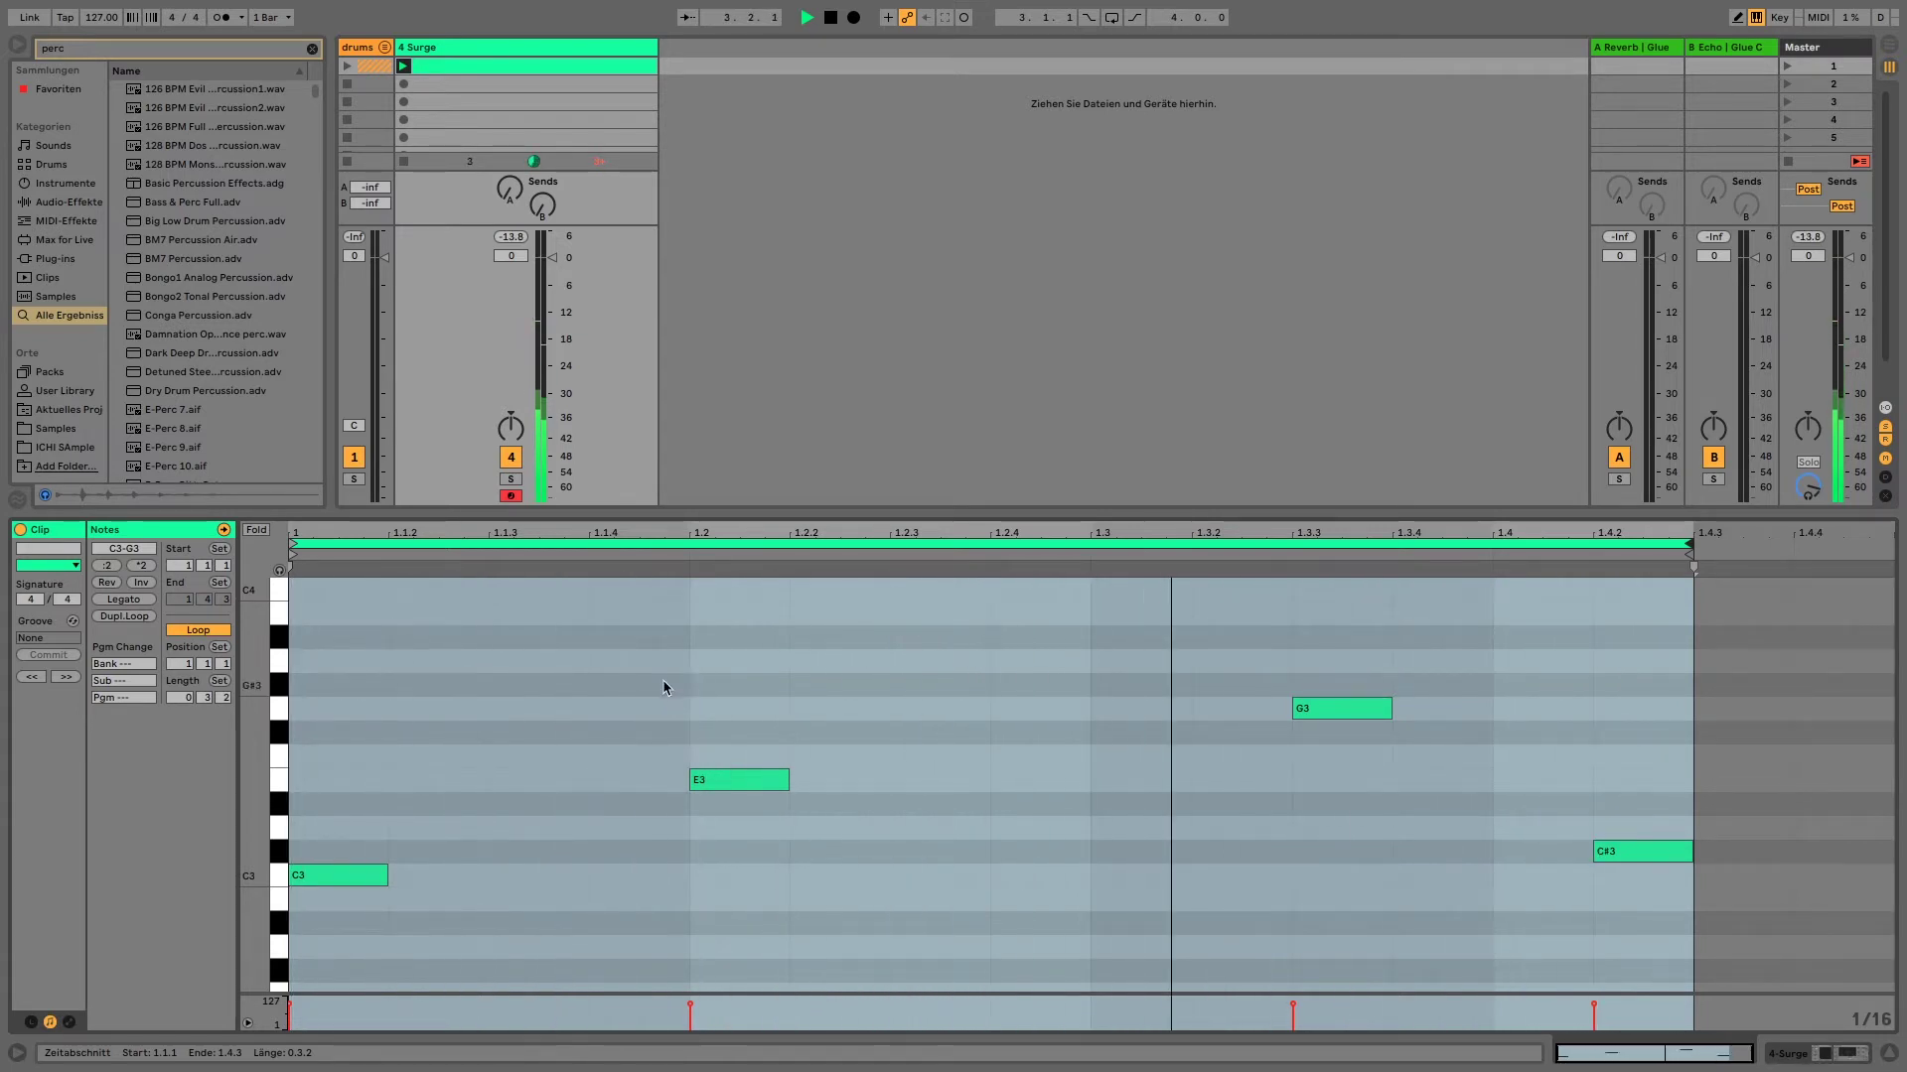
key("shift+Tab")
key("space")
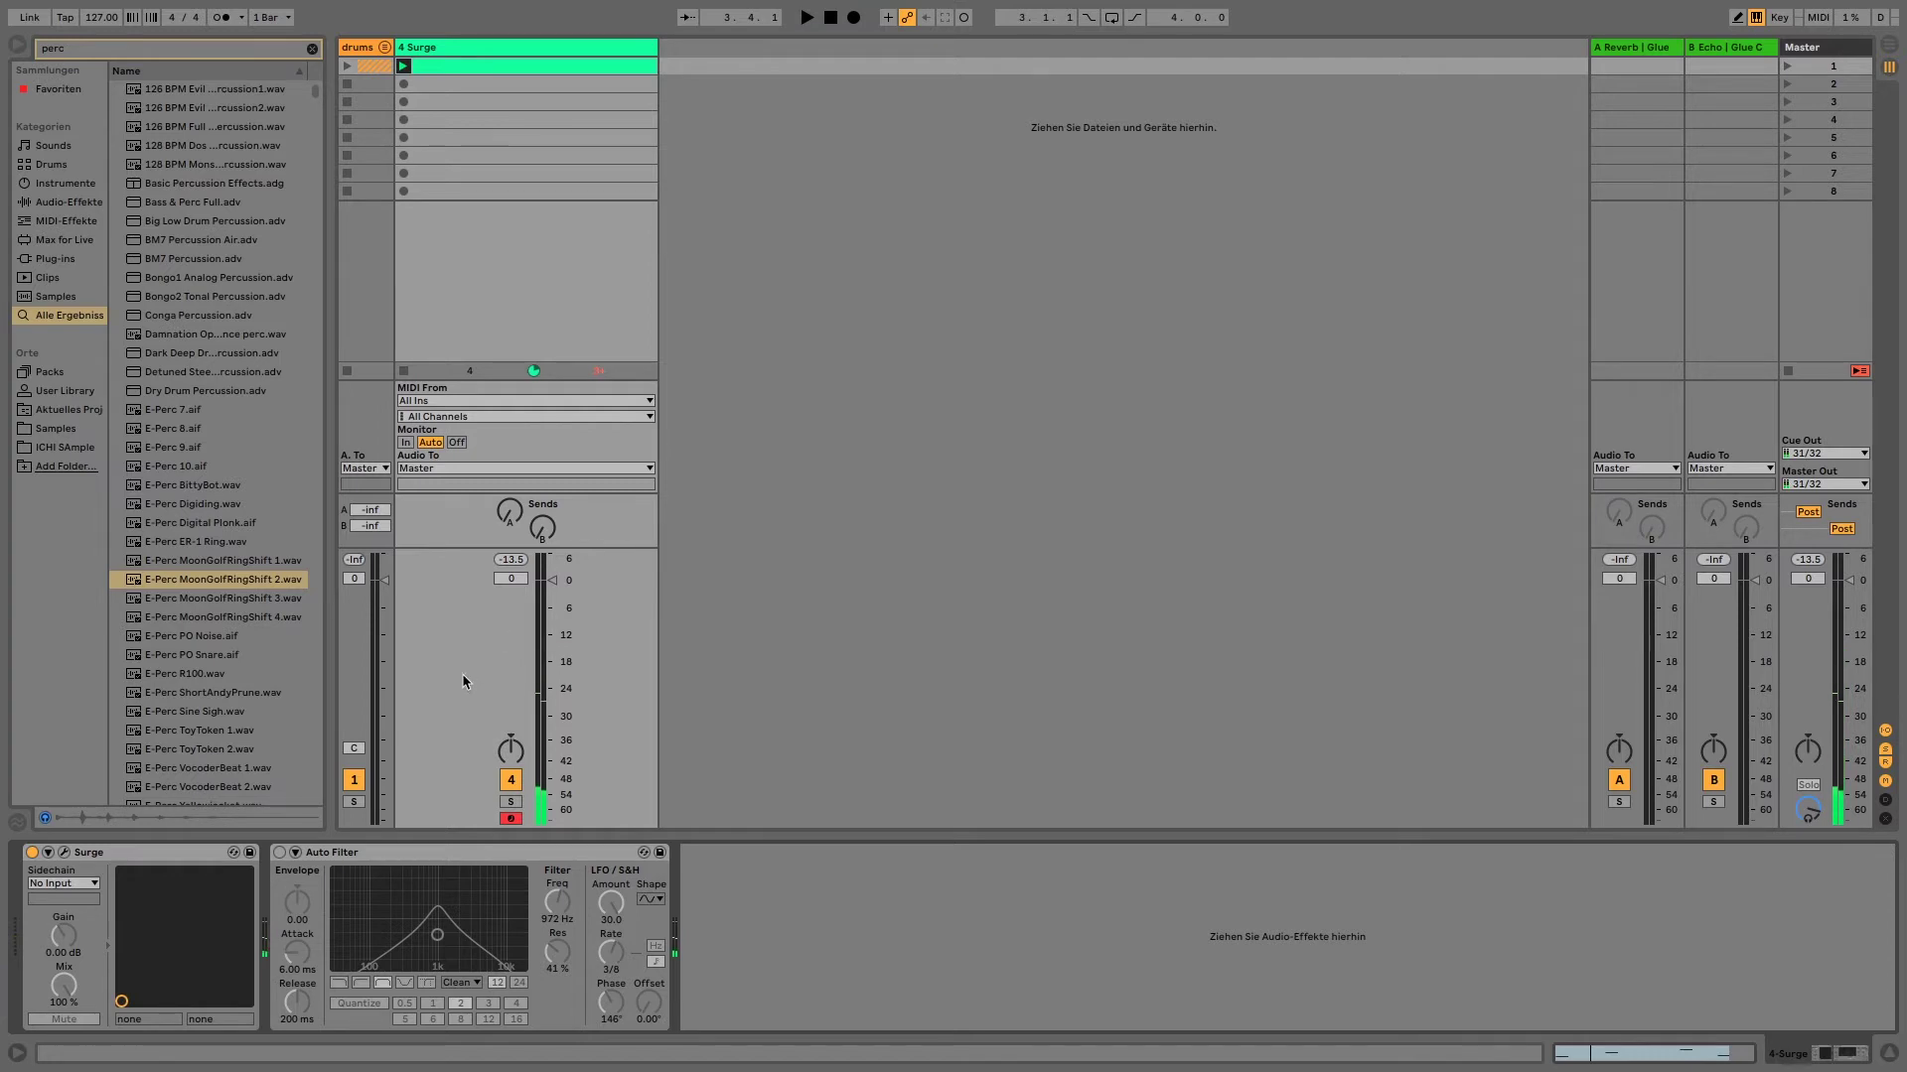
Enable the Auto Filter on the Surge track and set its LFO phase to 117°
left_click(300, 860)
left_click(281, 853)
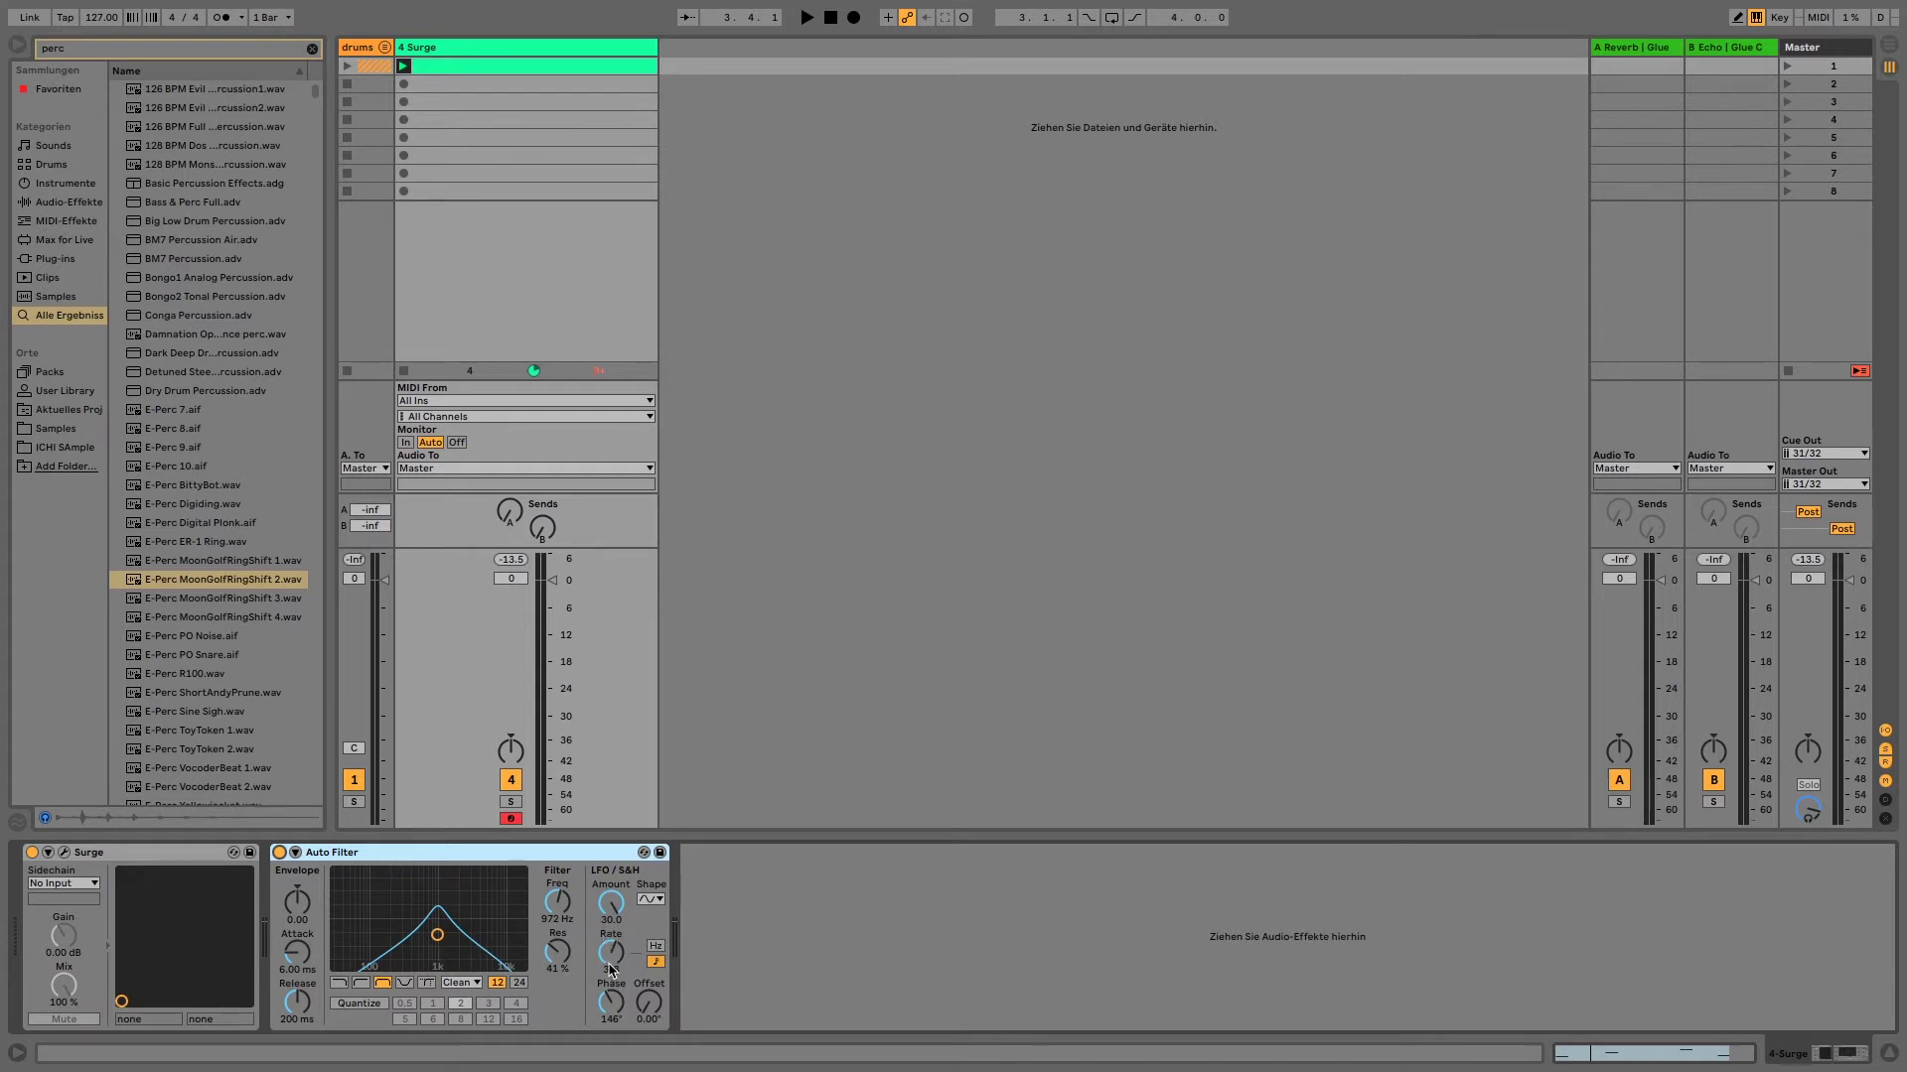
mouse_move(610, 902)
left_mouse_down()
mouse_move(610, 939)
mouse_move(612, 907)
left_mouse_up()
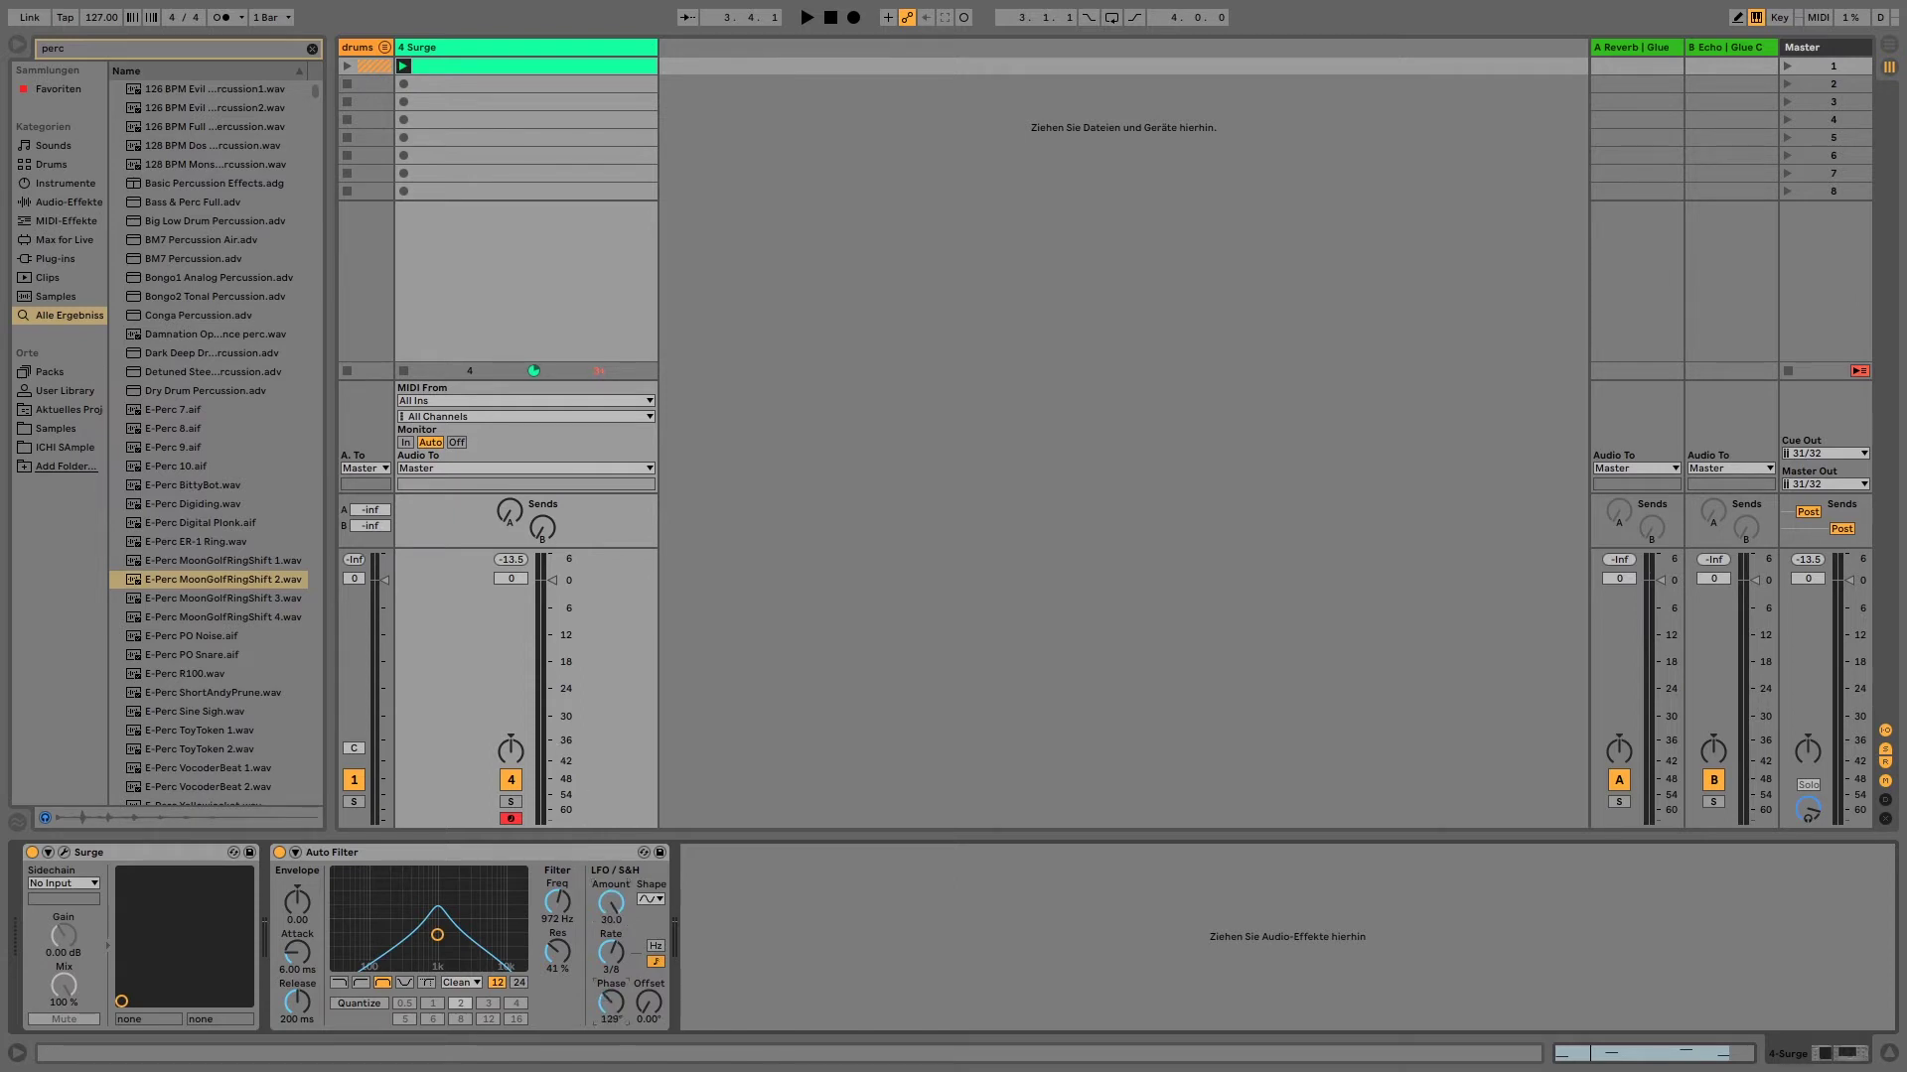
left_click_drag(618, 984, 612, 1031)
Play the filtered Surge loop against the metronome and stop playback
key("space")
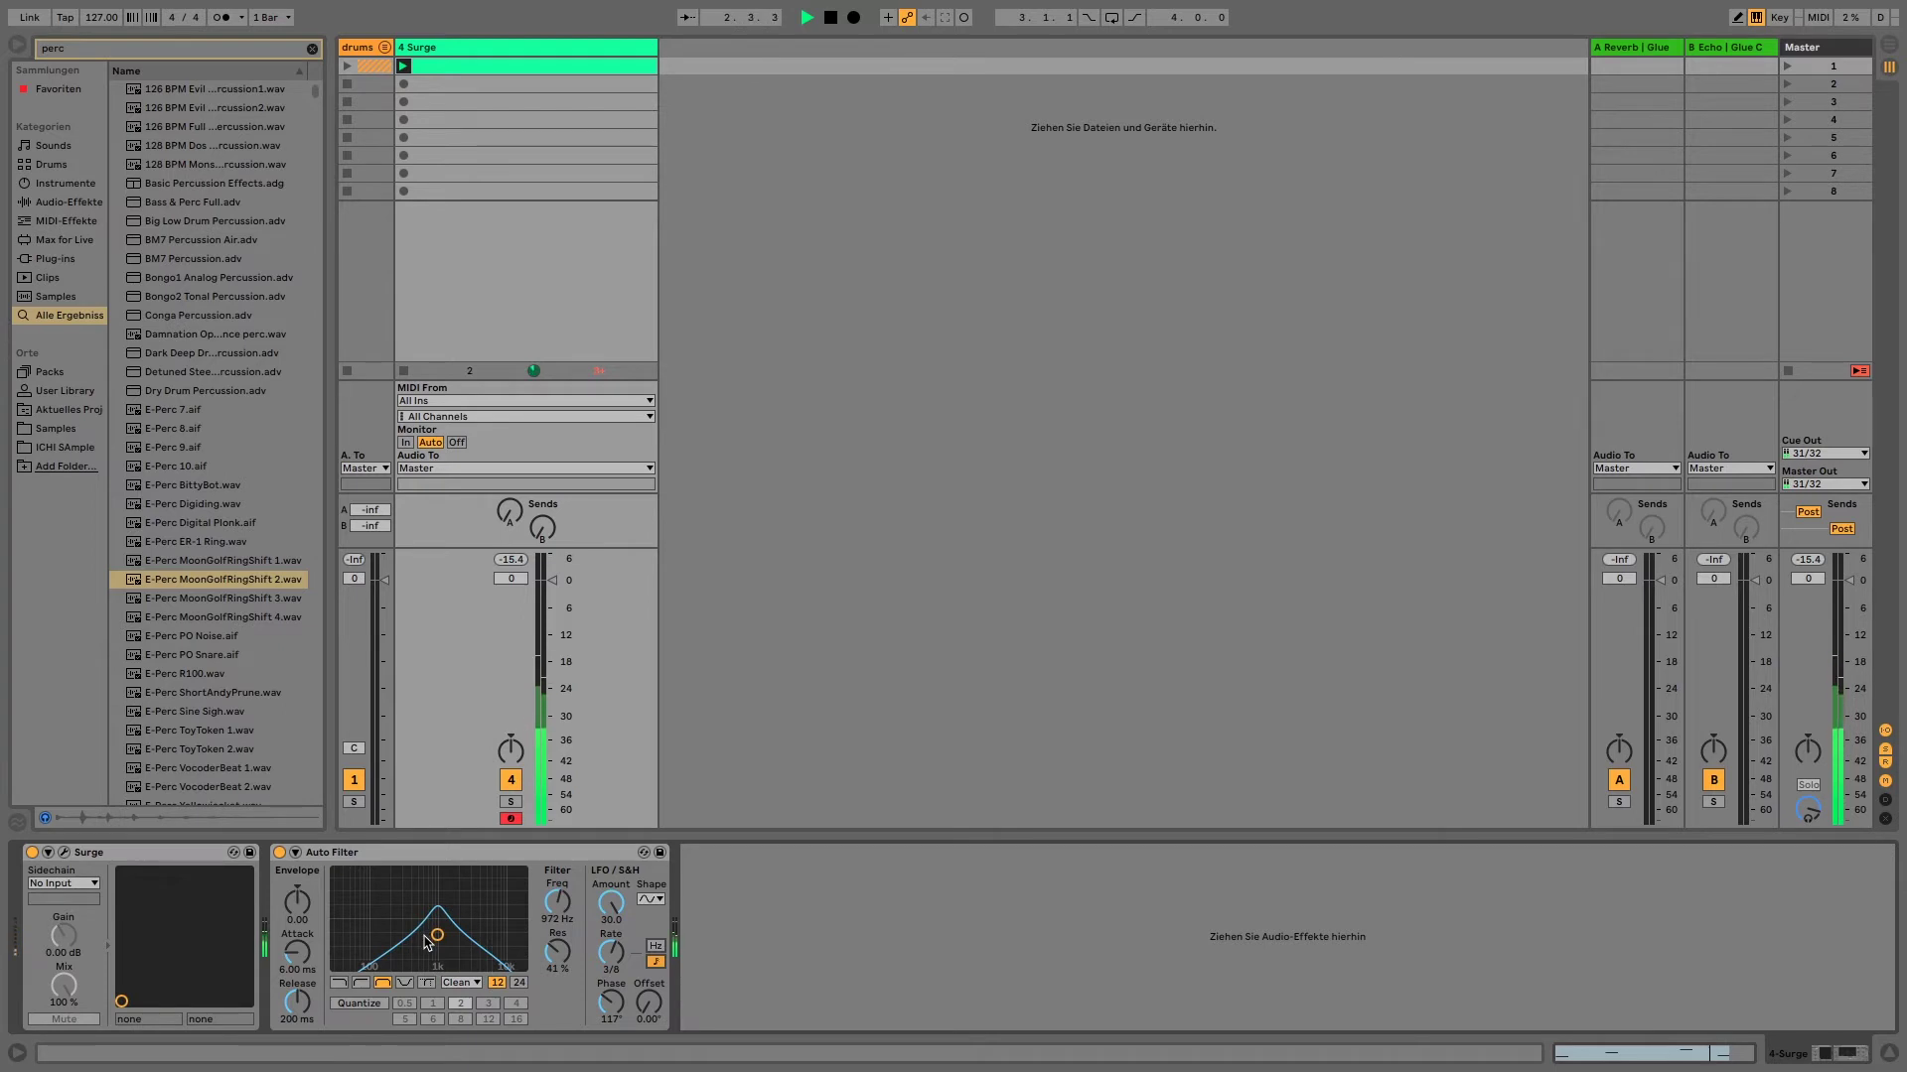
left_click(219, 19)
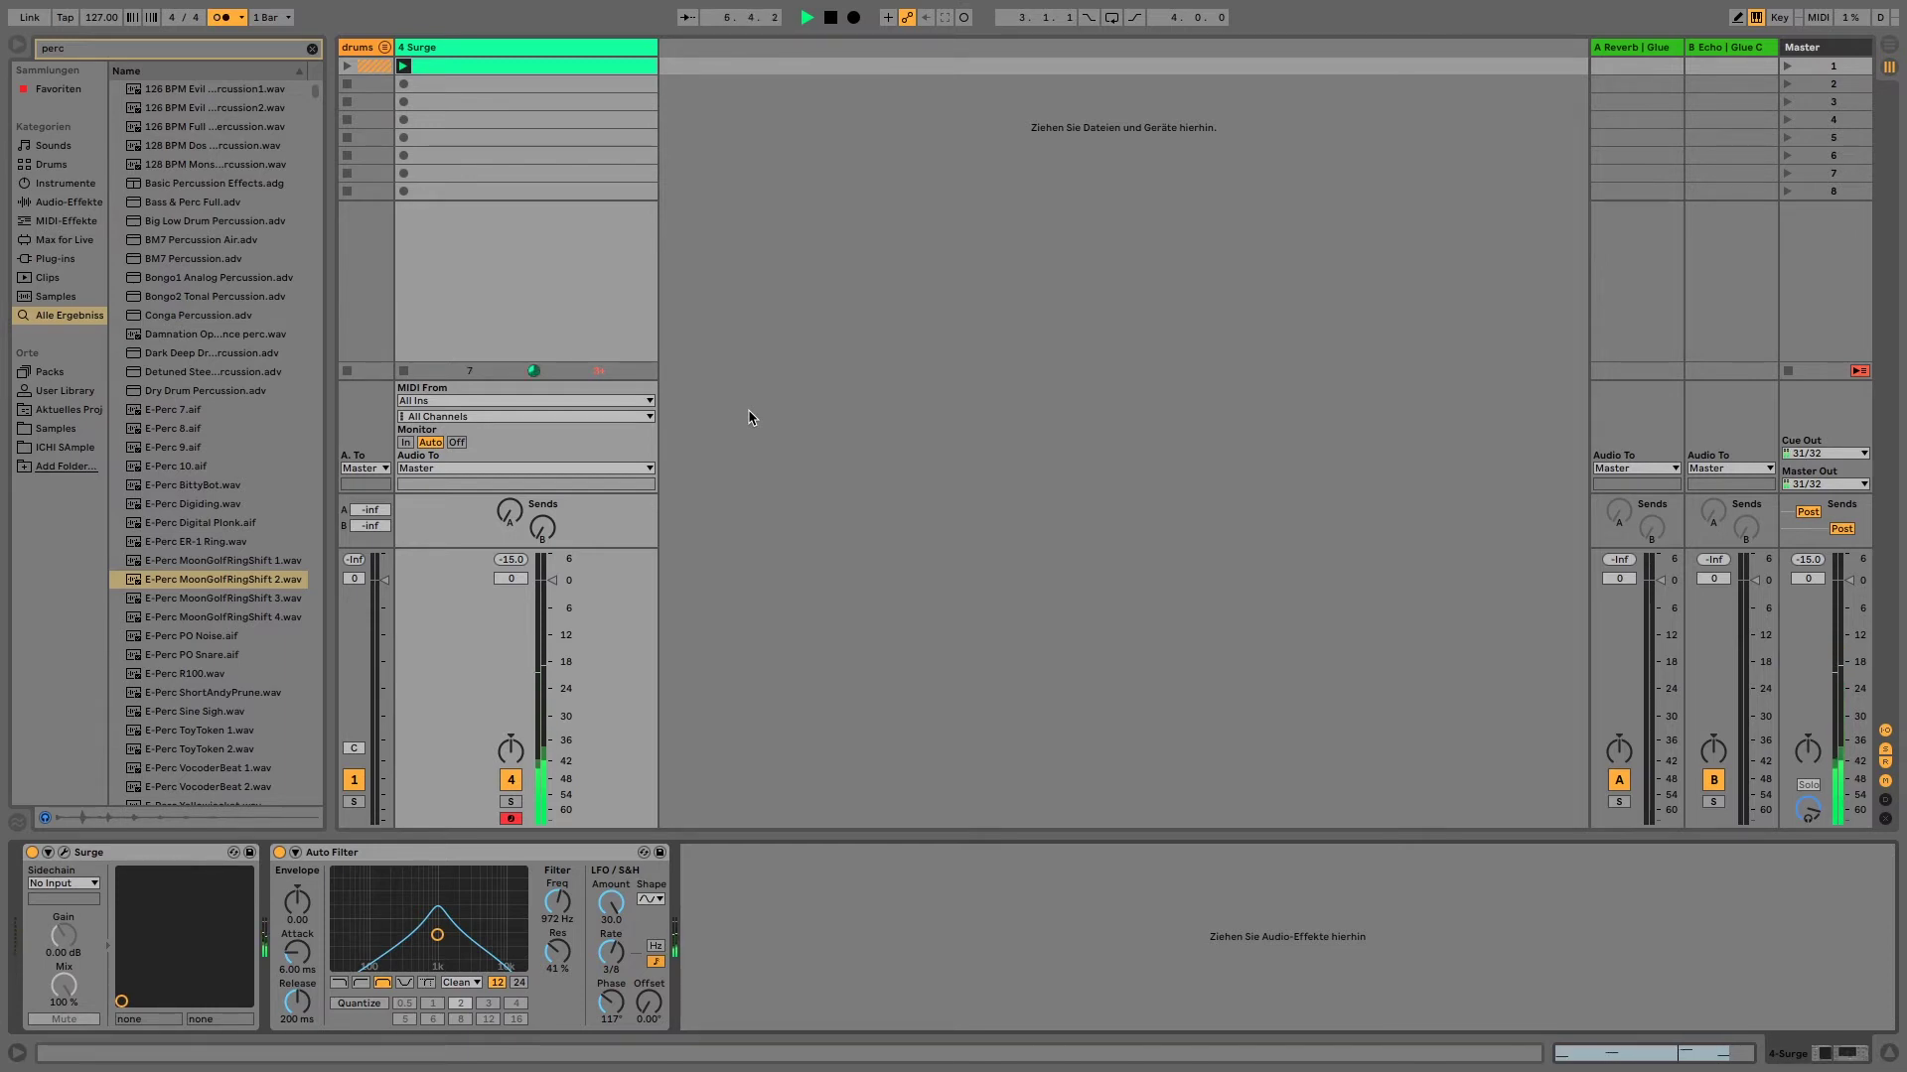
key("space")
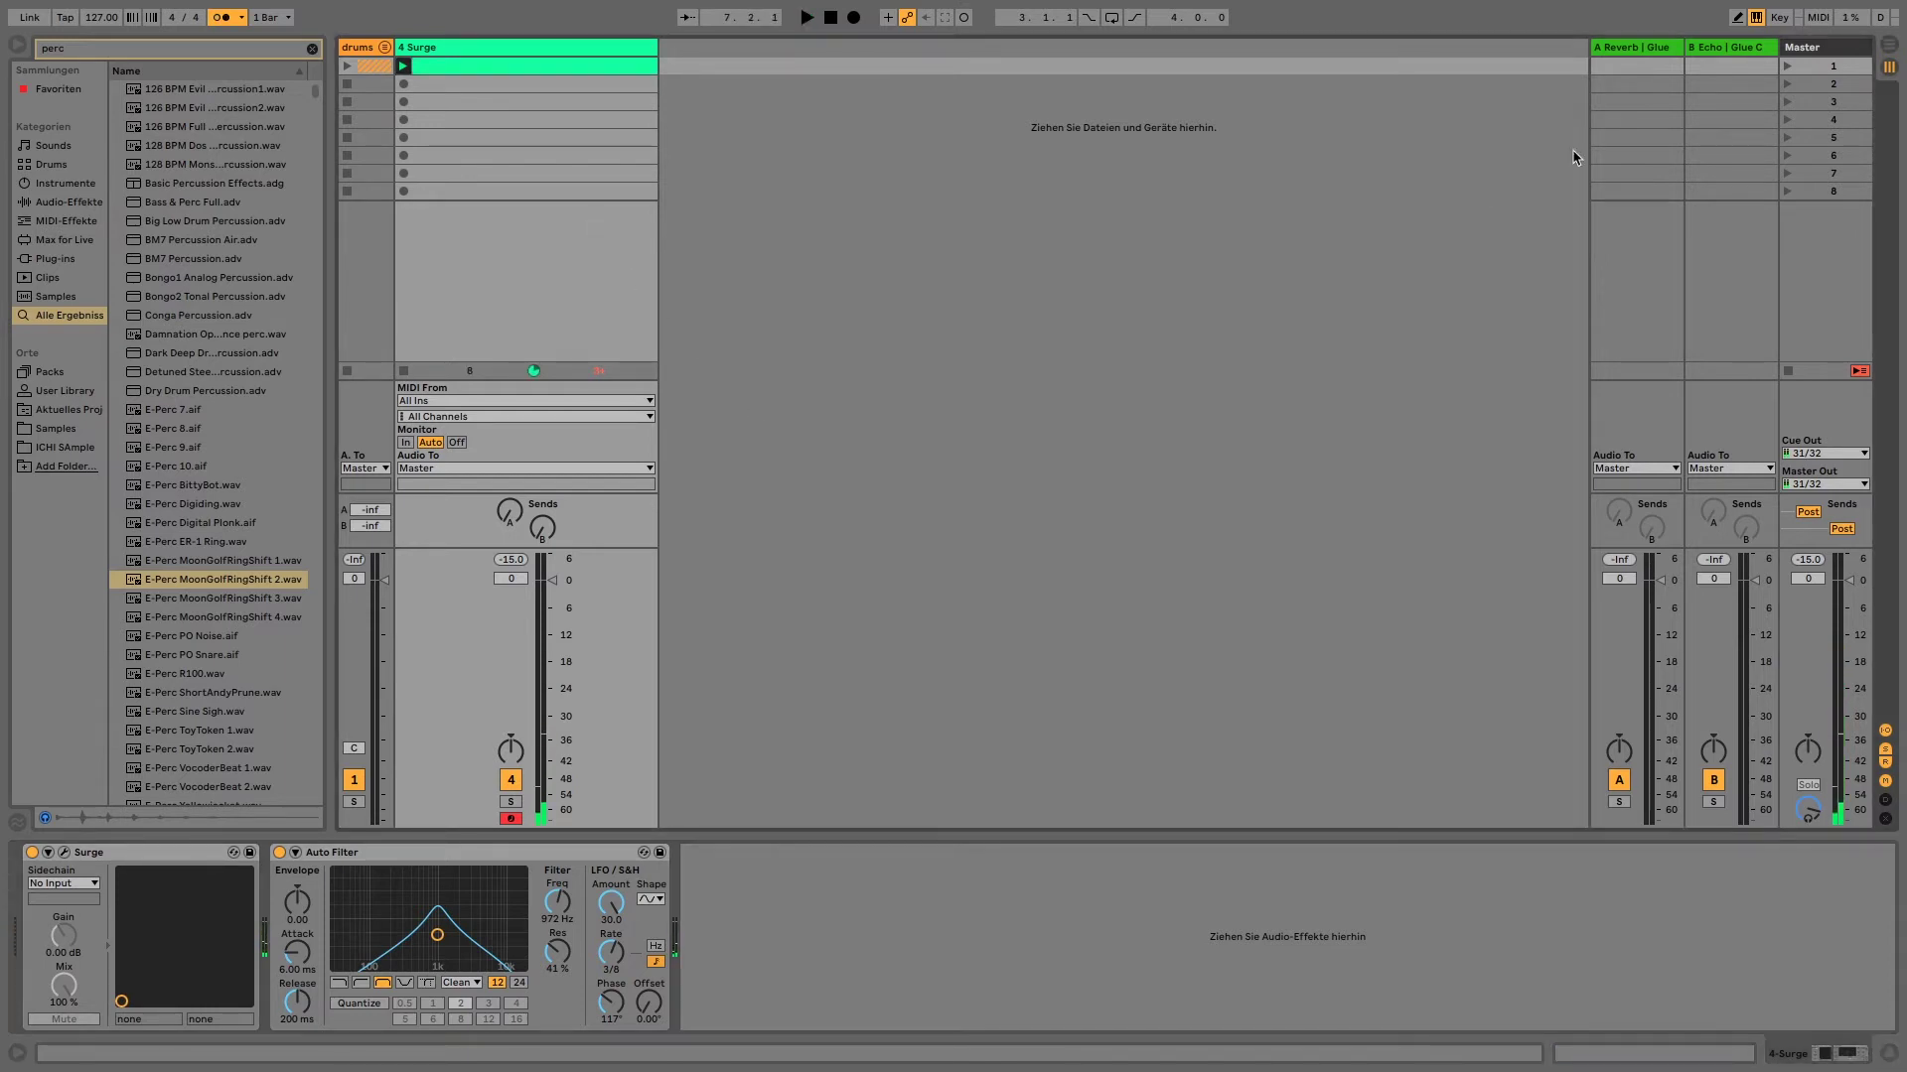
Try the Ping Pong and Mid/Side modes of the Echo on return track B, and switch it back to Stereo
left_click(1721, 101)
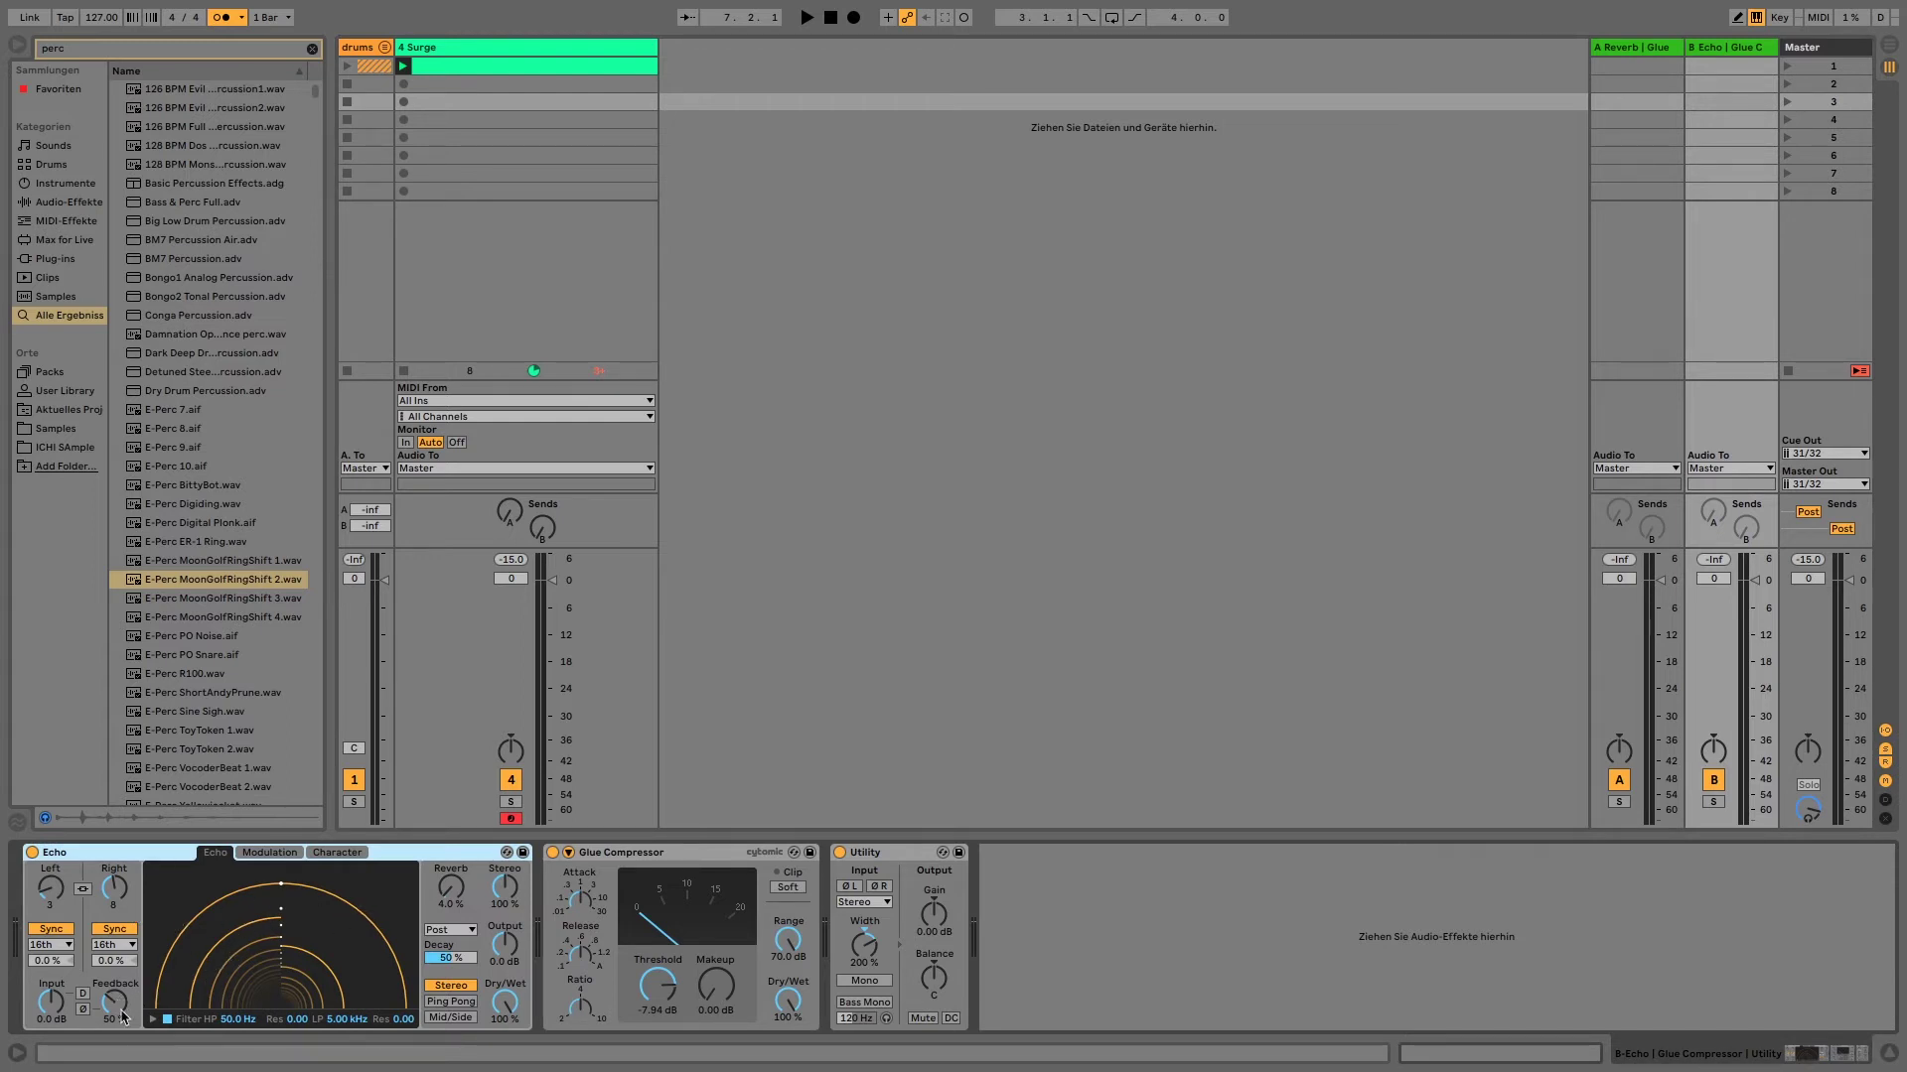
left_click(448, 1002)
left_click(442, 1018)
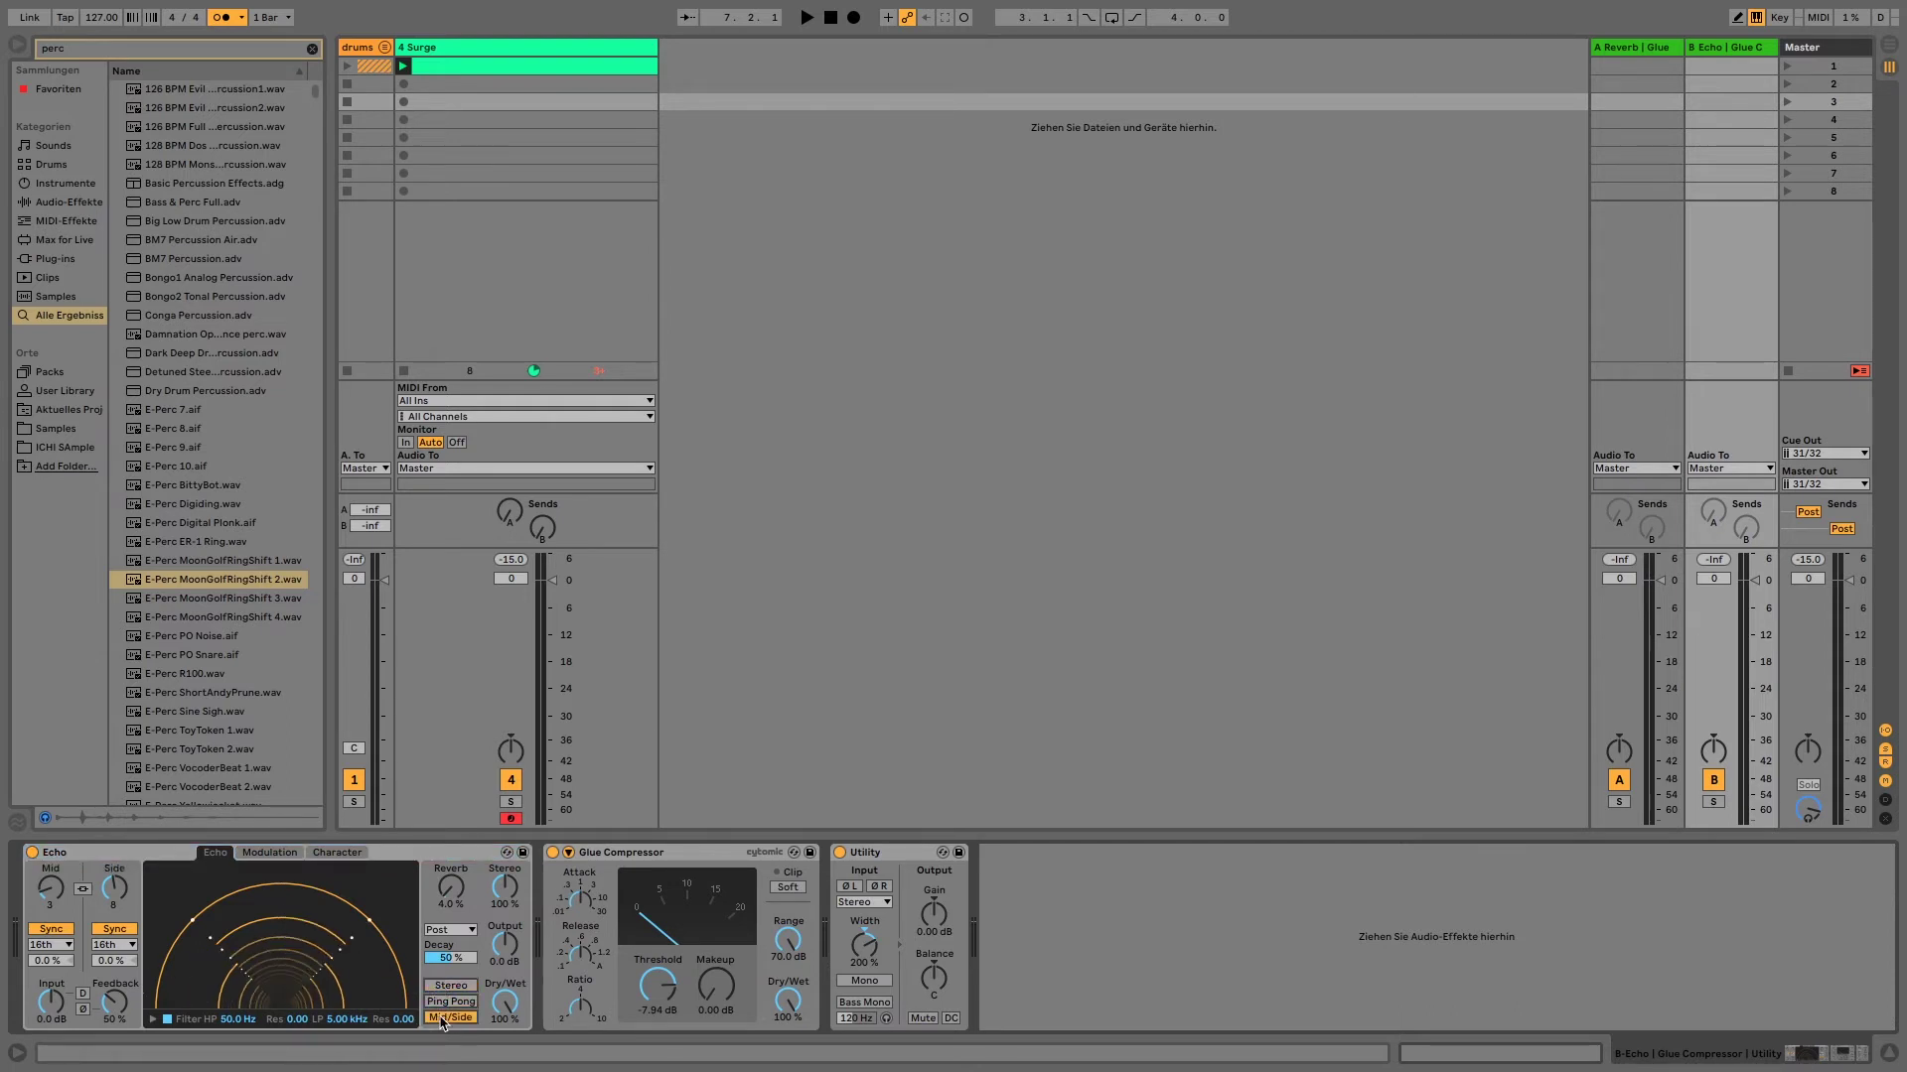
left_click(445, 987)
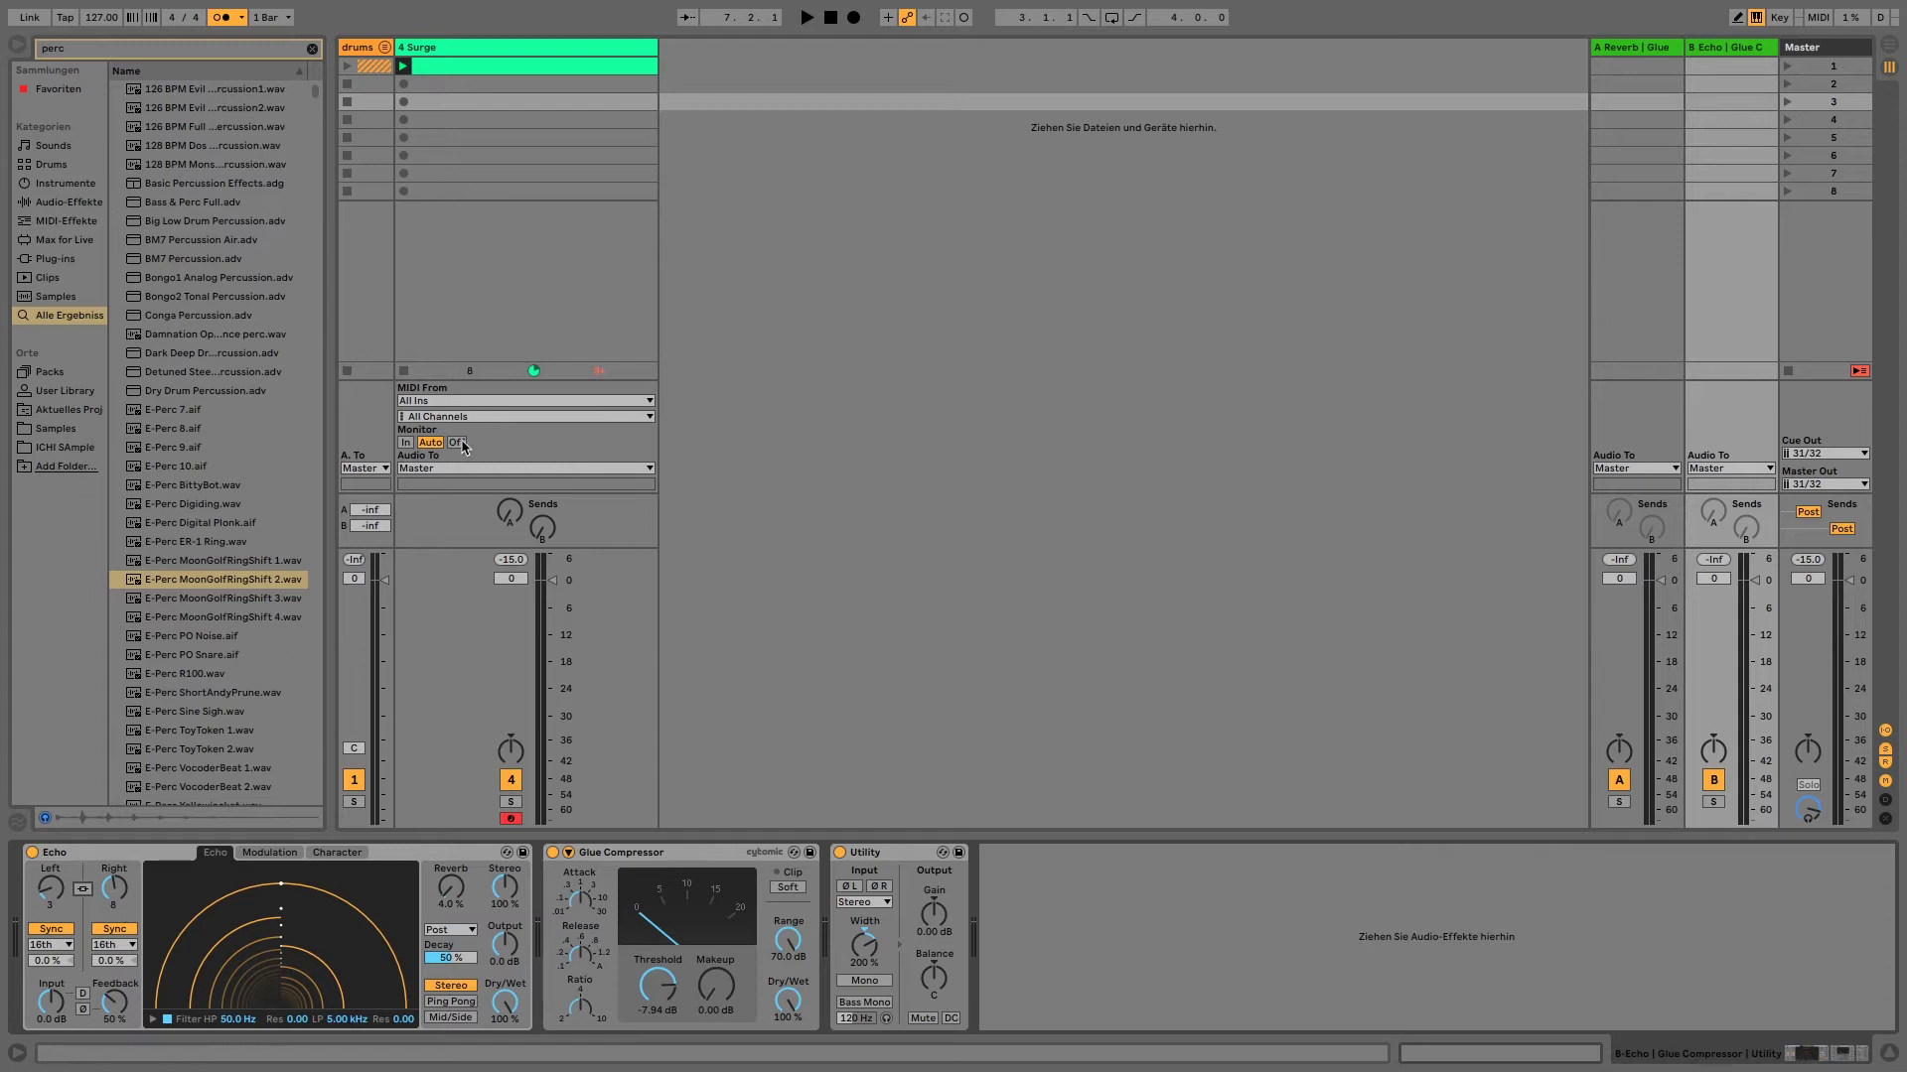
Raise the Surge track's send B to feed the Echo return during playback, and turn the metronome off
left_click(558, 301)
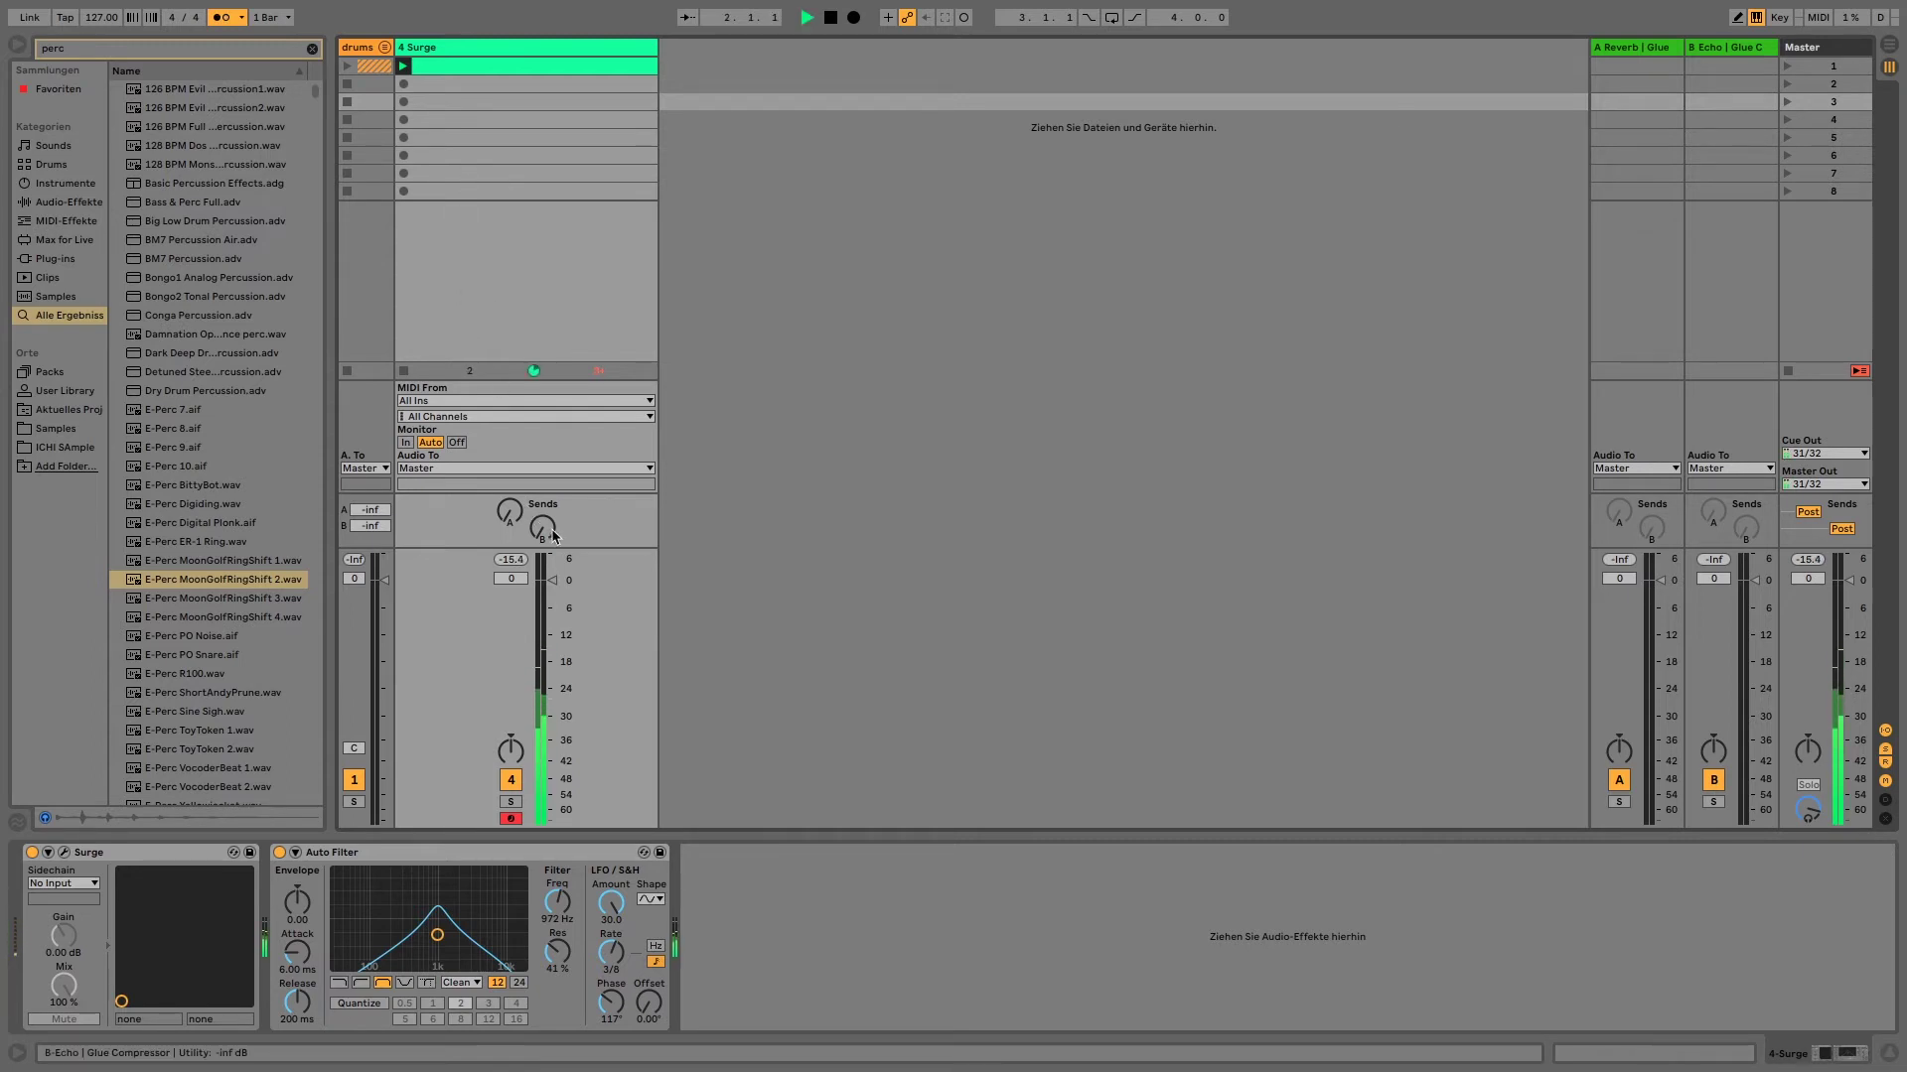
left_click_drag(553, 536, 553, 427)
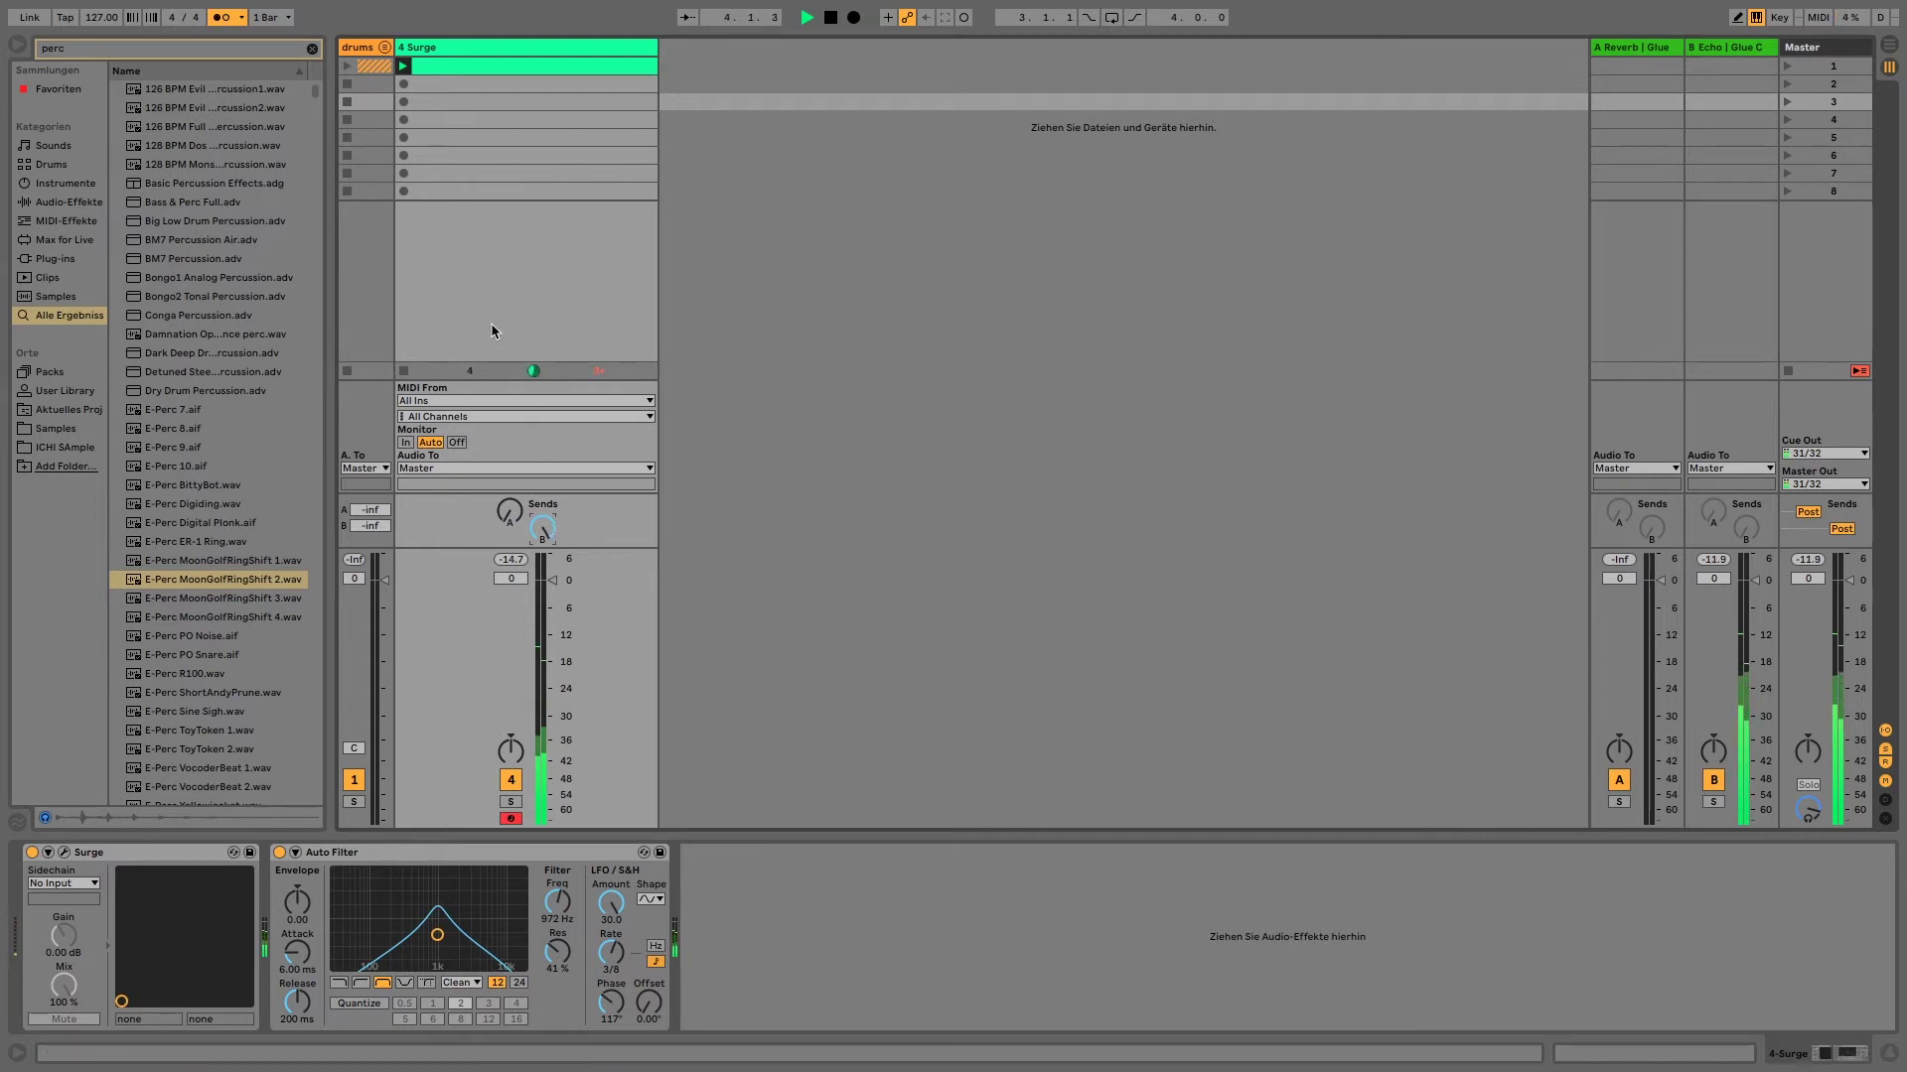
left_click(224, 17)
key("space")
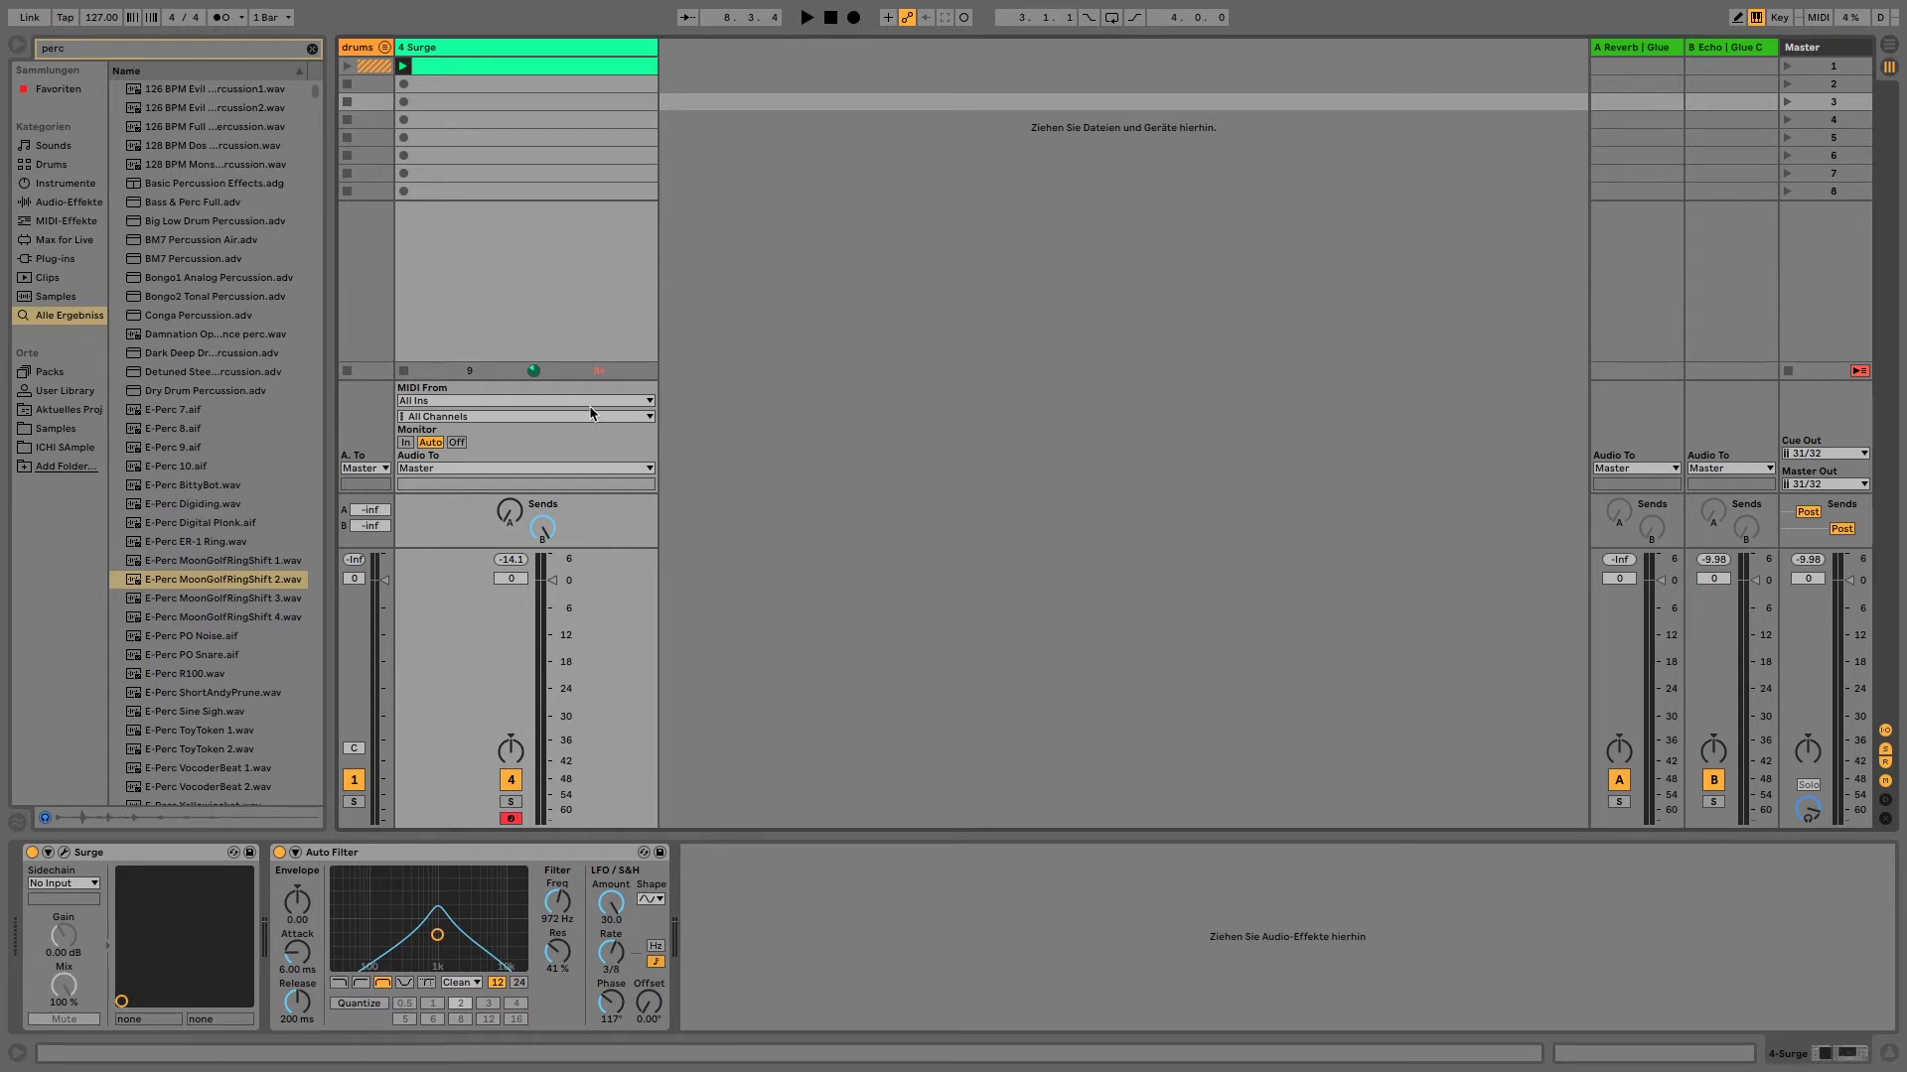
Open the Surge clip and examine its E3 and G3 notes by selecting them
double_click(499, 66)
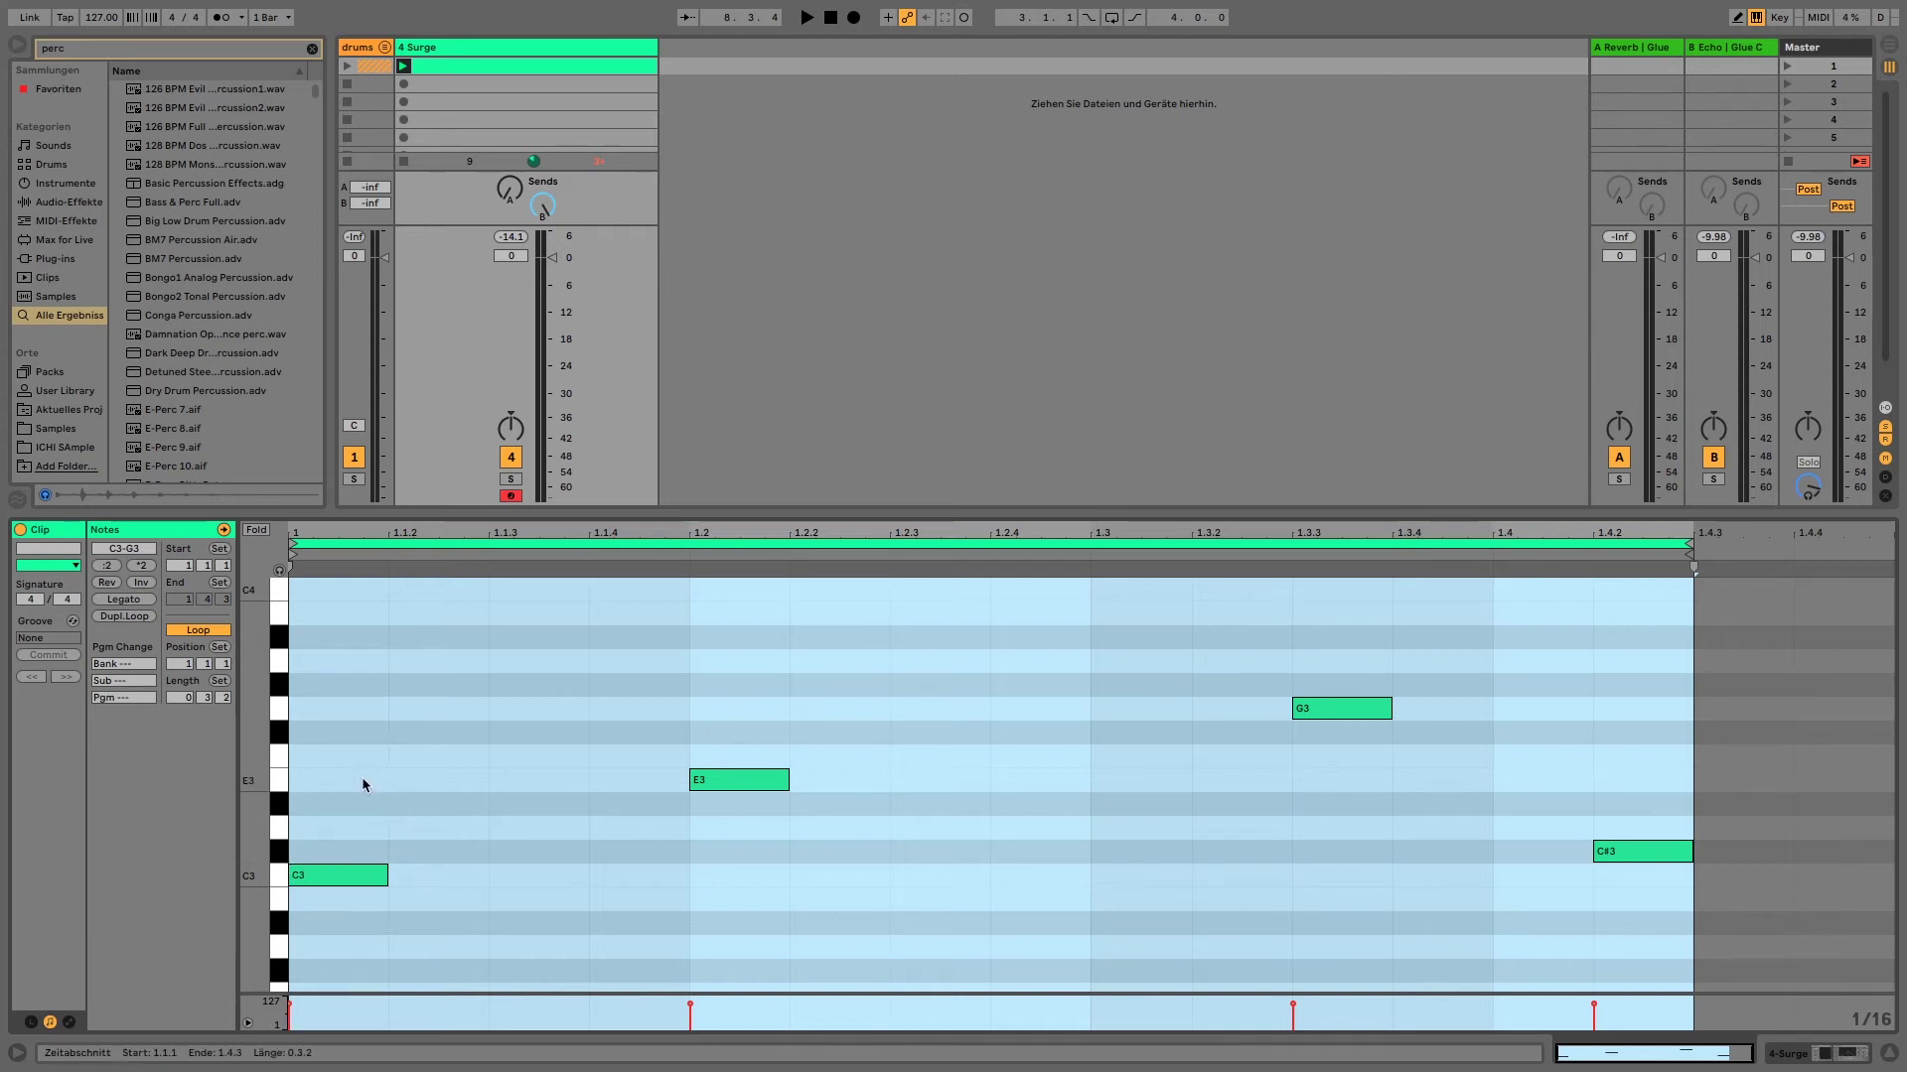
left_click_drag(324, 777, 1693, 701)
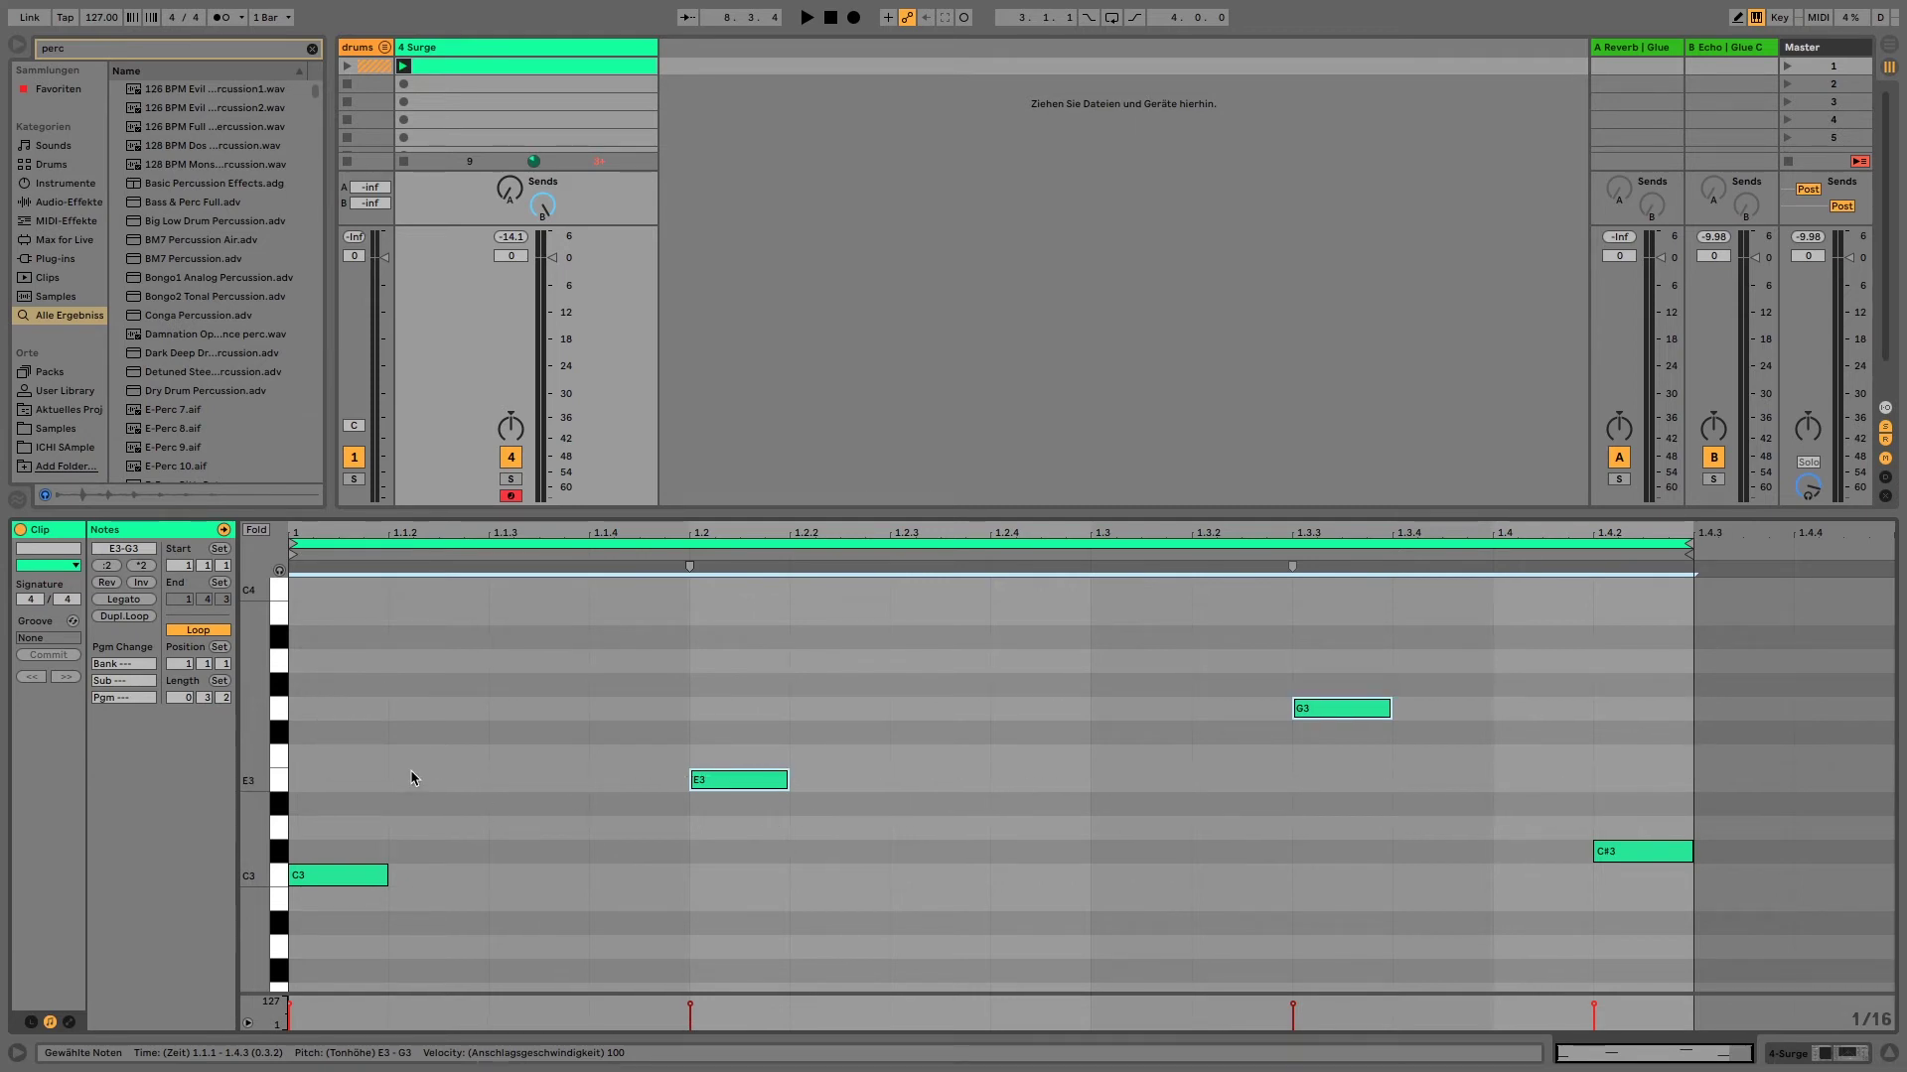
left_click(318, 745)
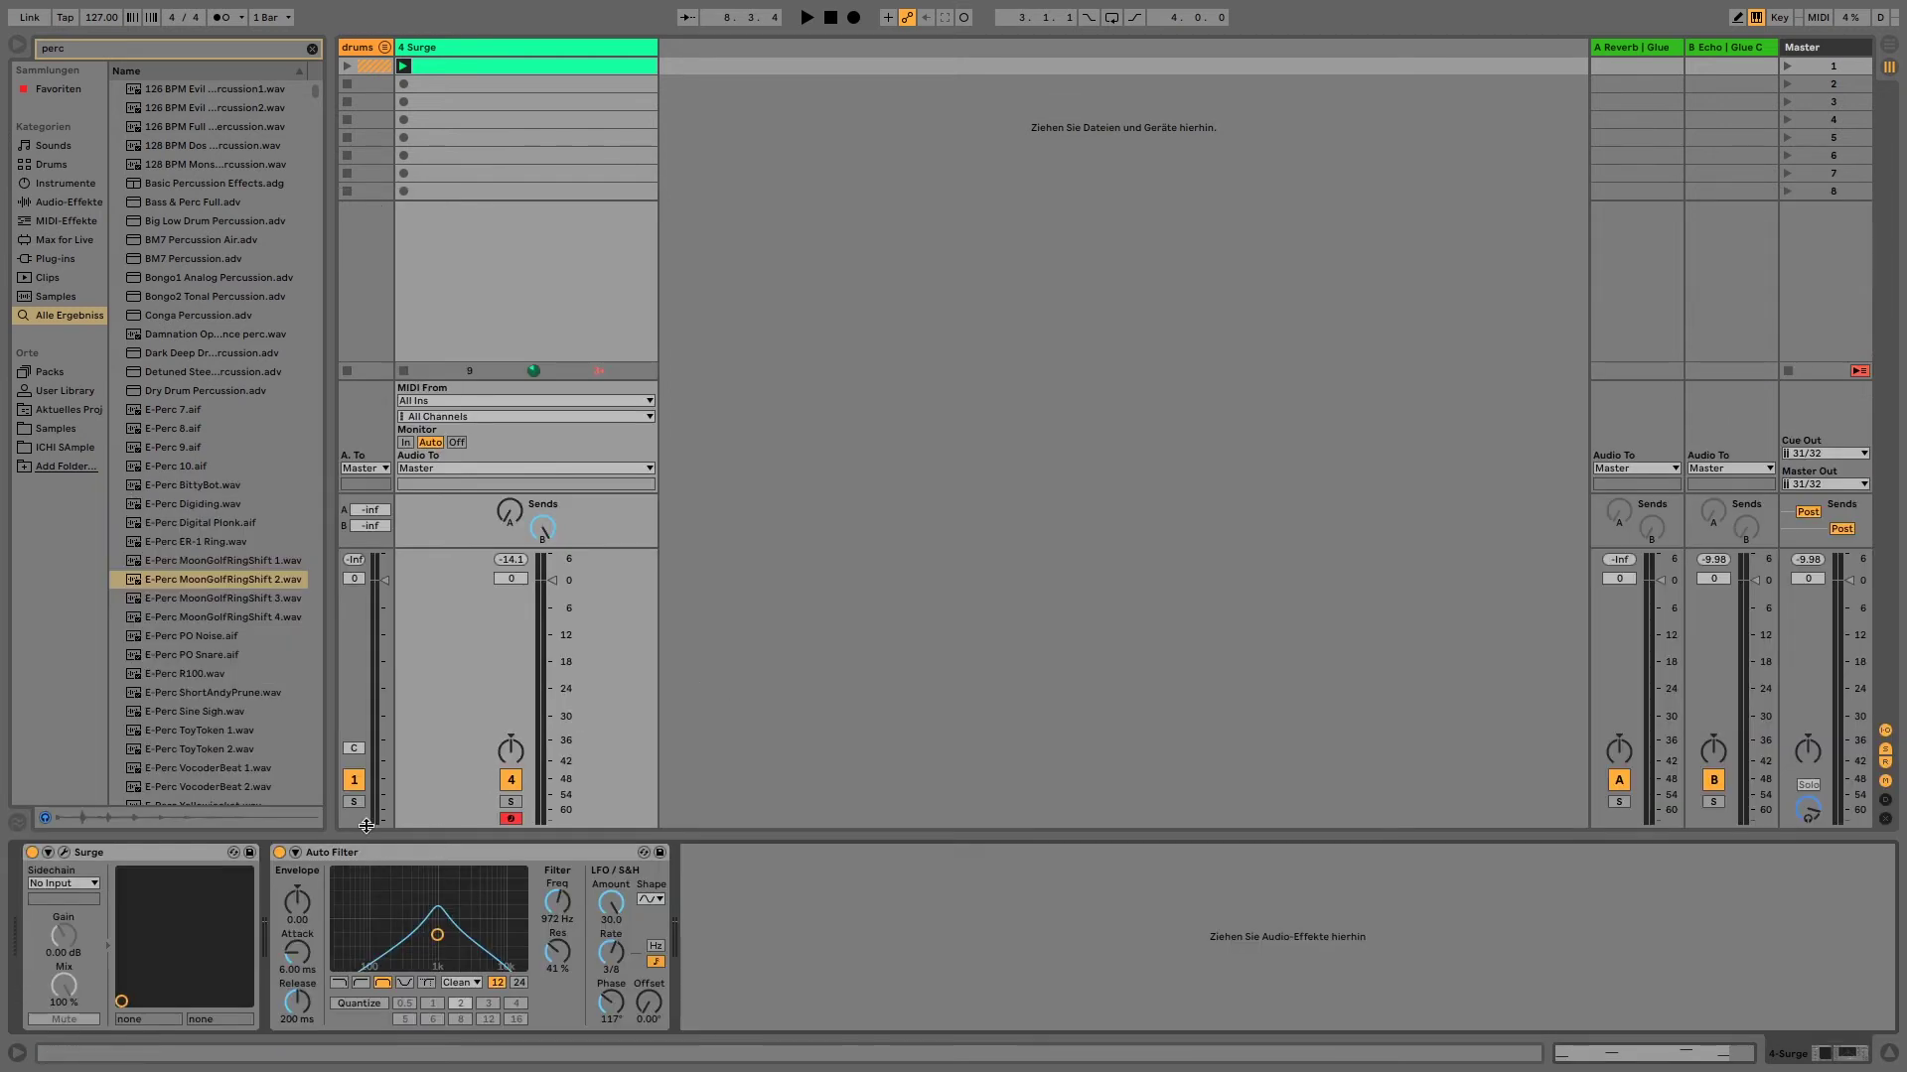
Launch the drums clip together with the Surge loop, listen to both and stop playback
left_click(347, 66)
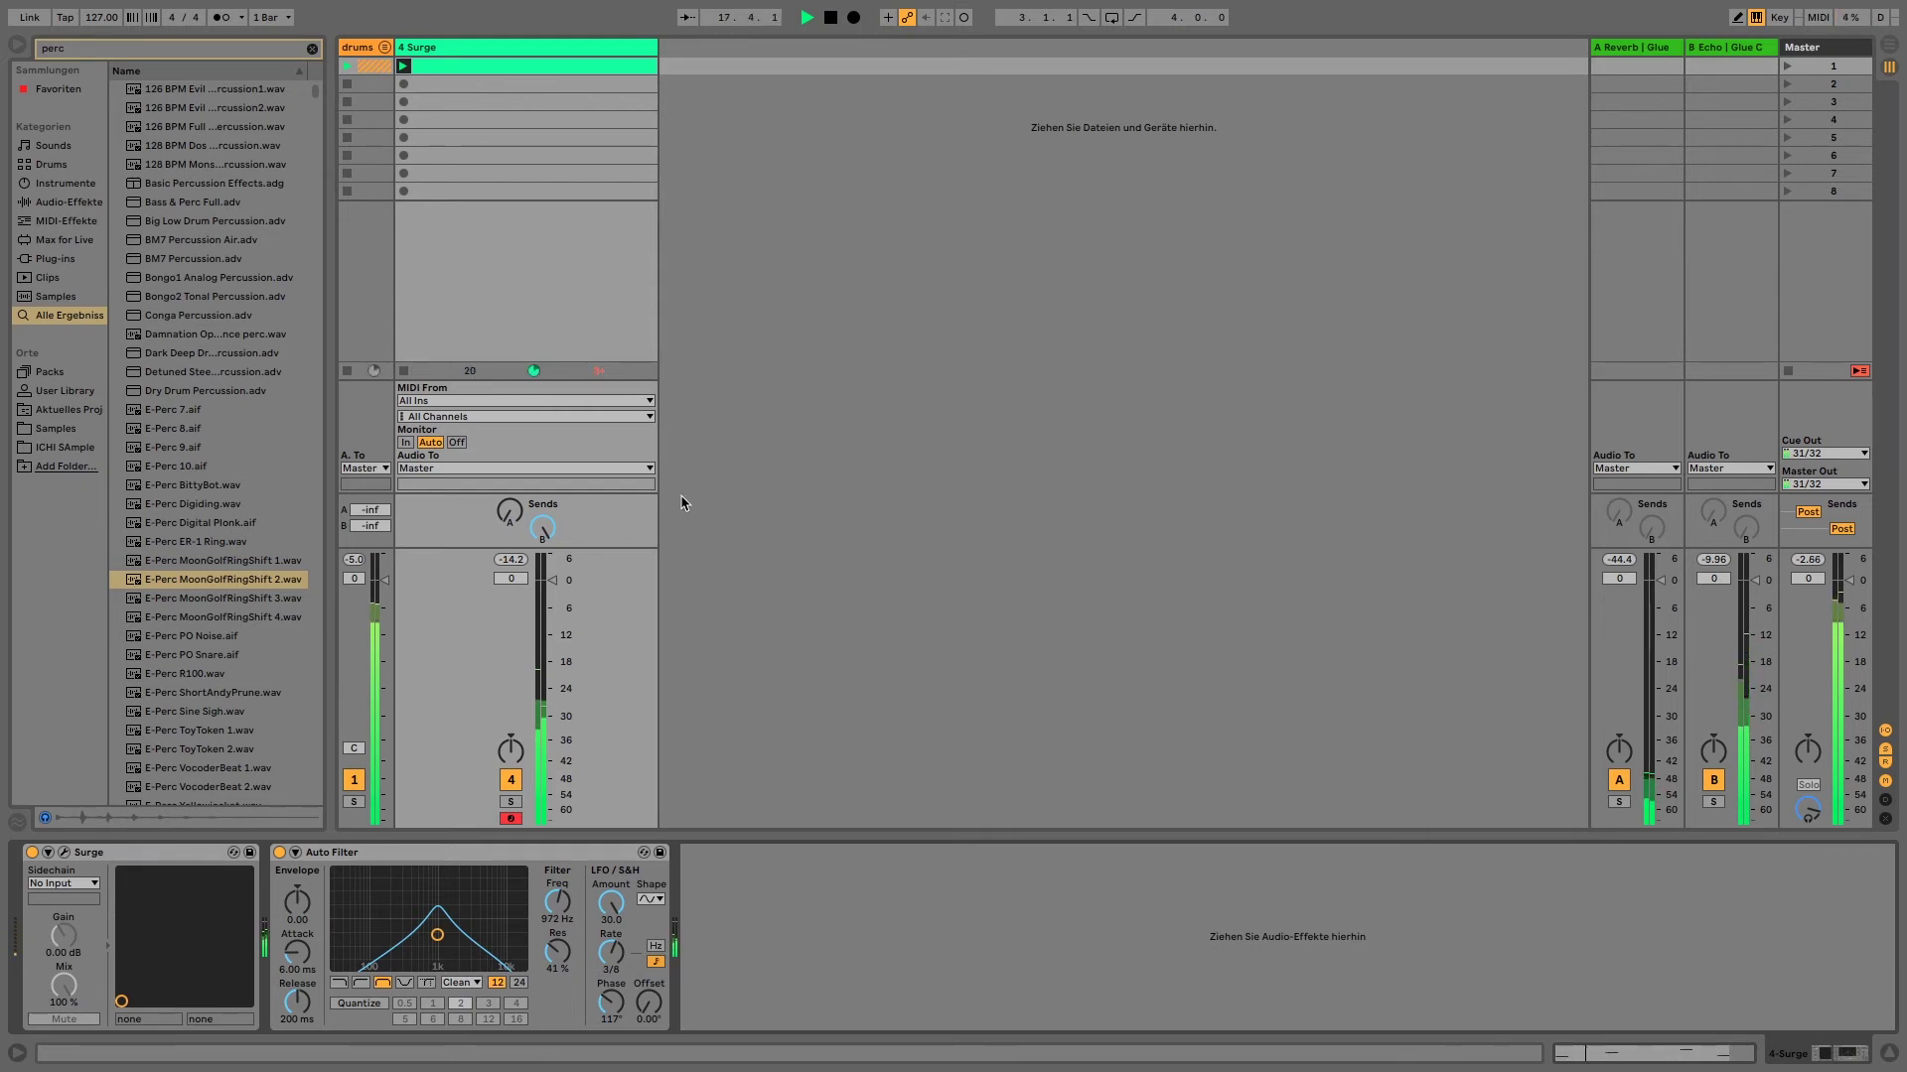
key("space")
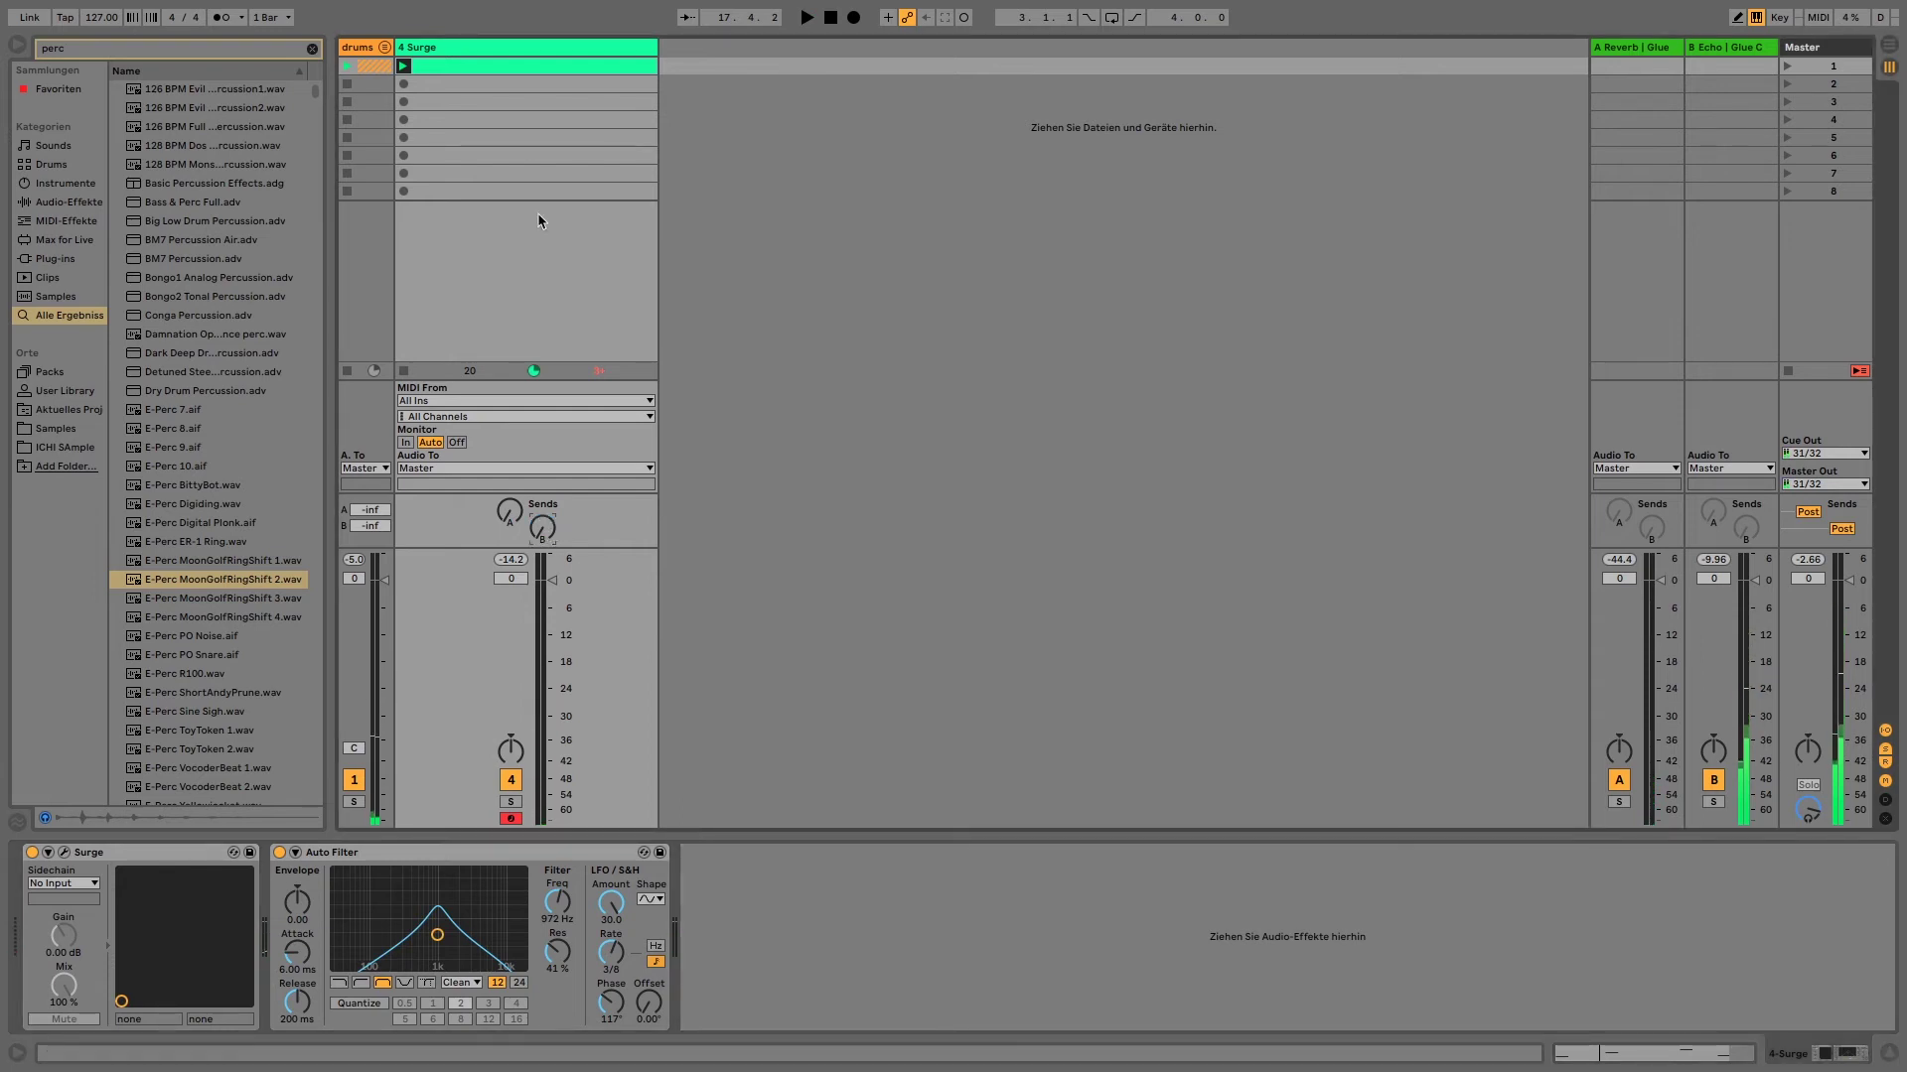
Extend the Surge clip's loop back to one full bar and play it with the Auto Filter switched off
double_click(487, 65)
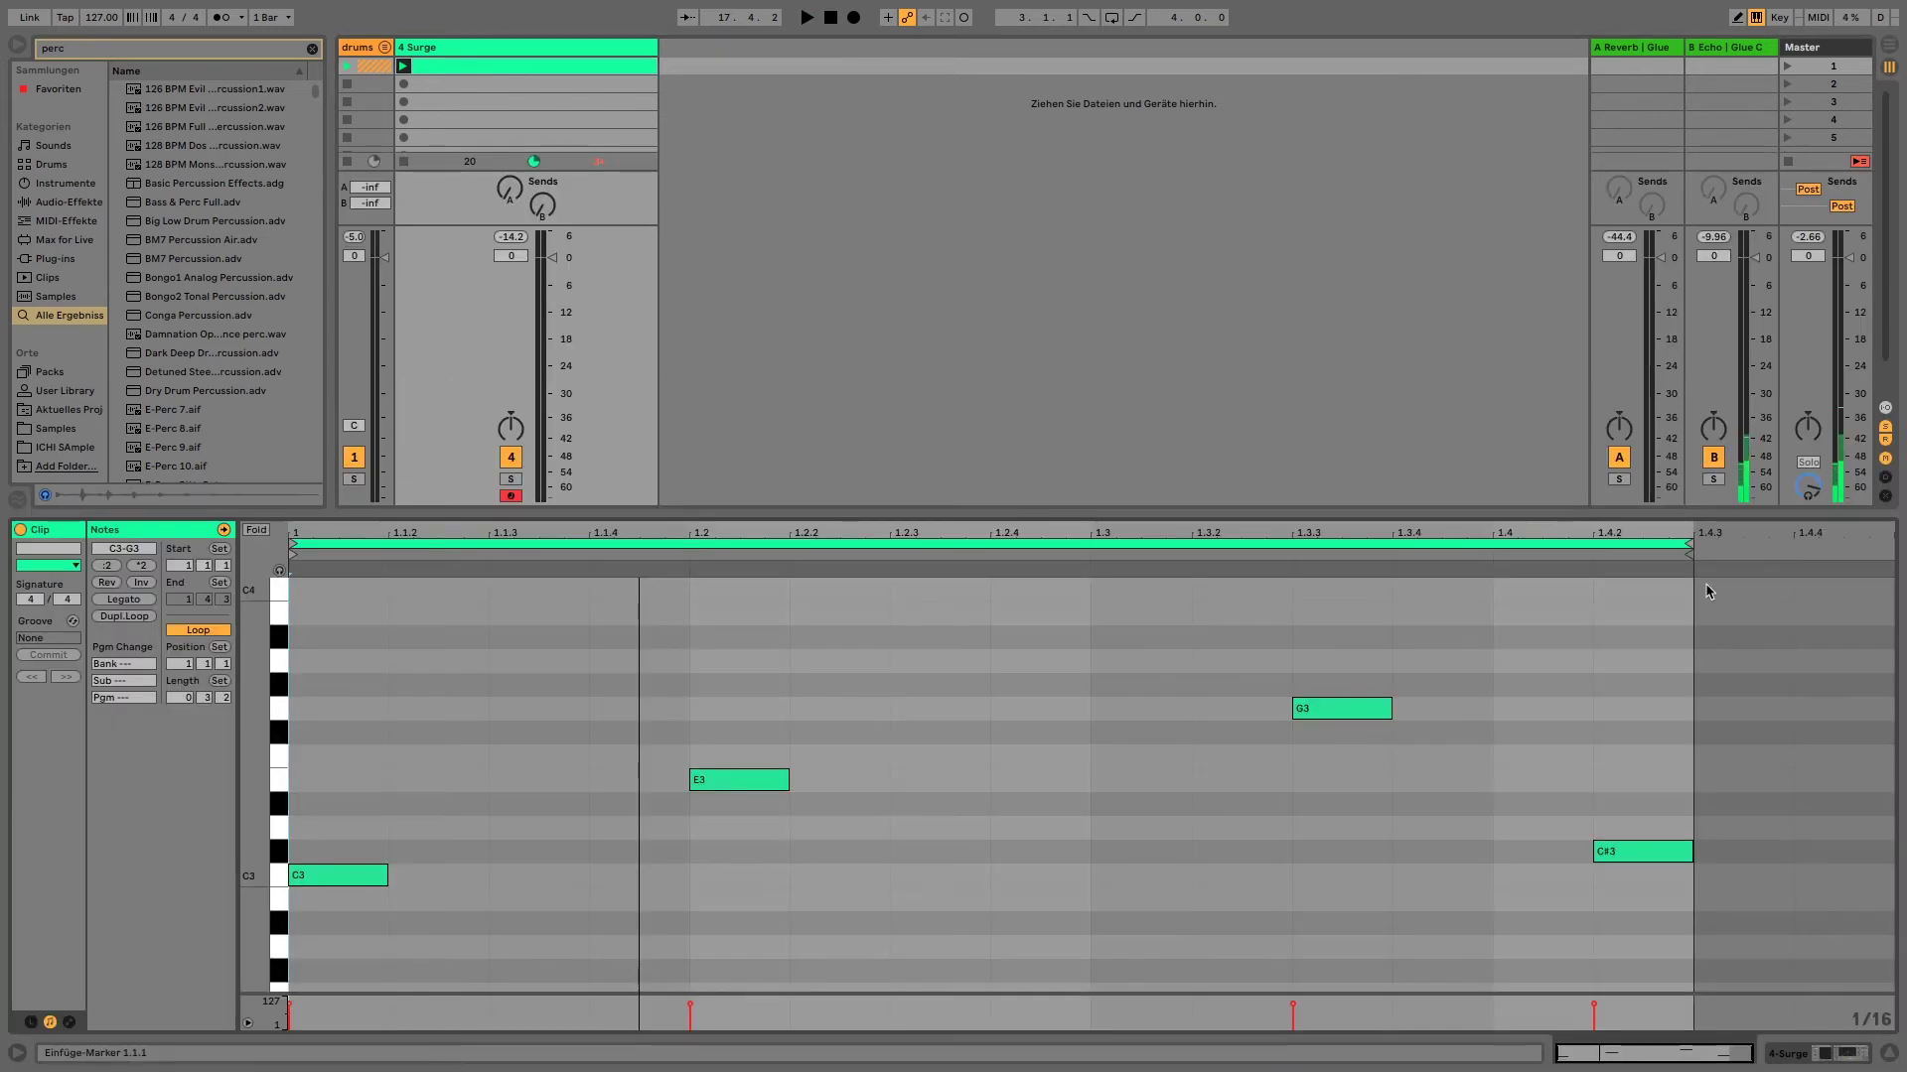
left_click_drag(1688, 544, 1889, 548)
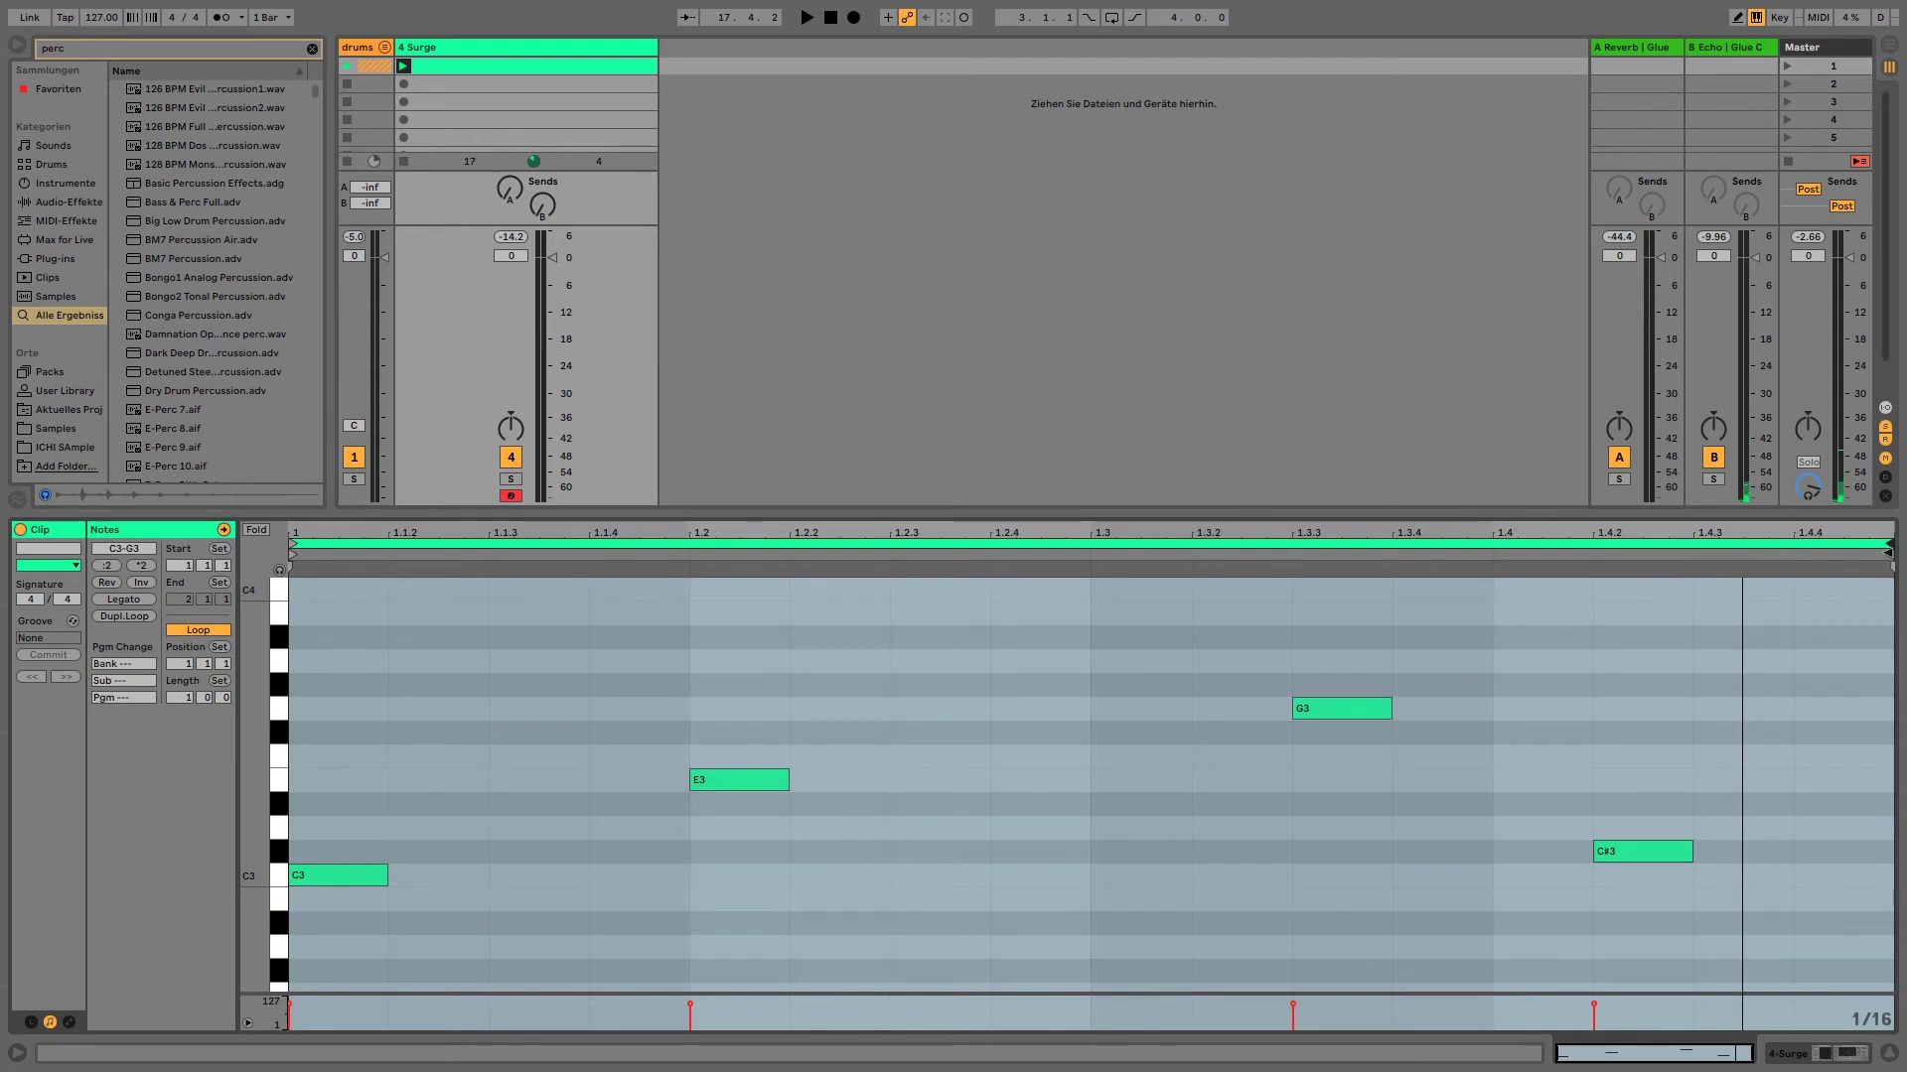
key("shift+Tab")
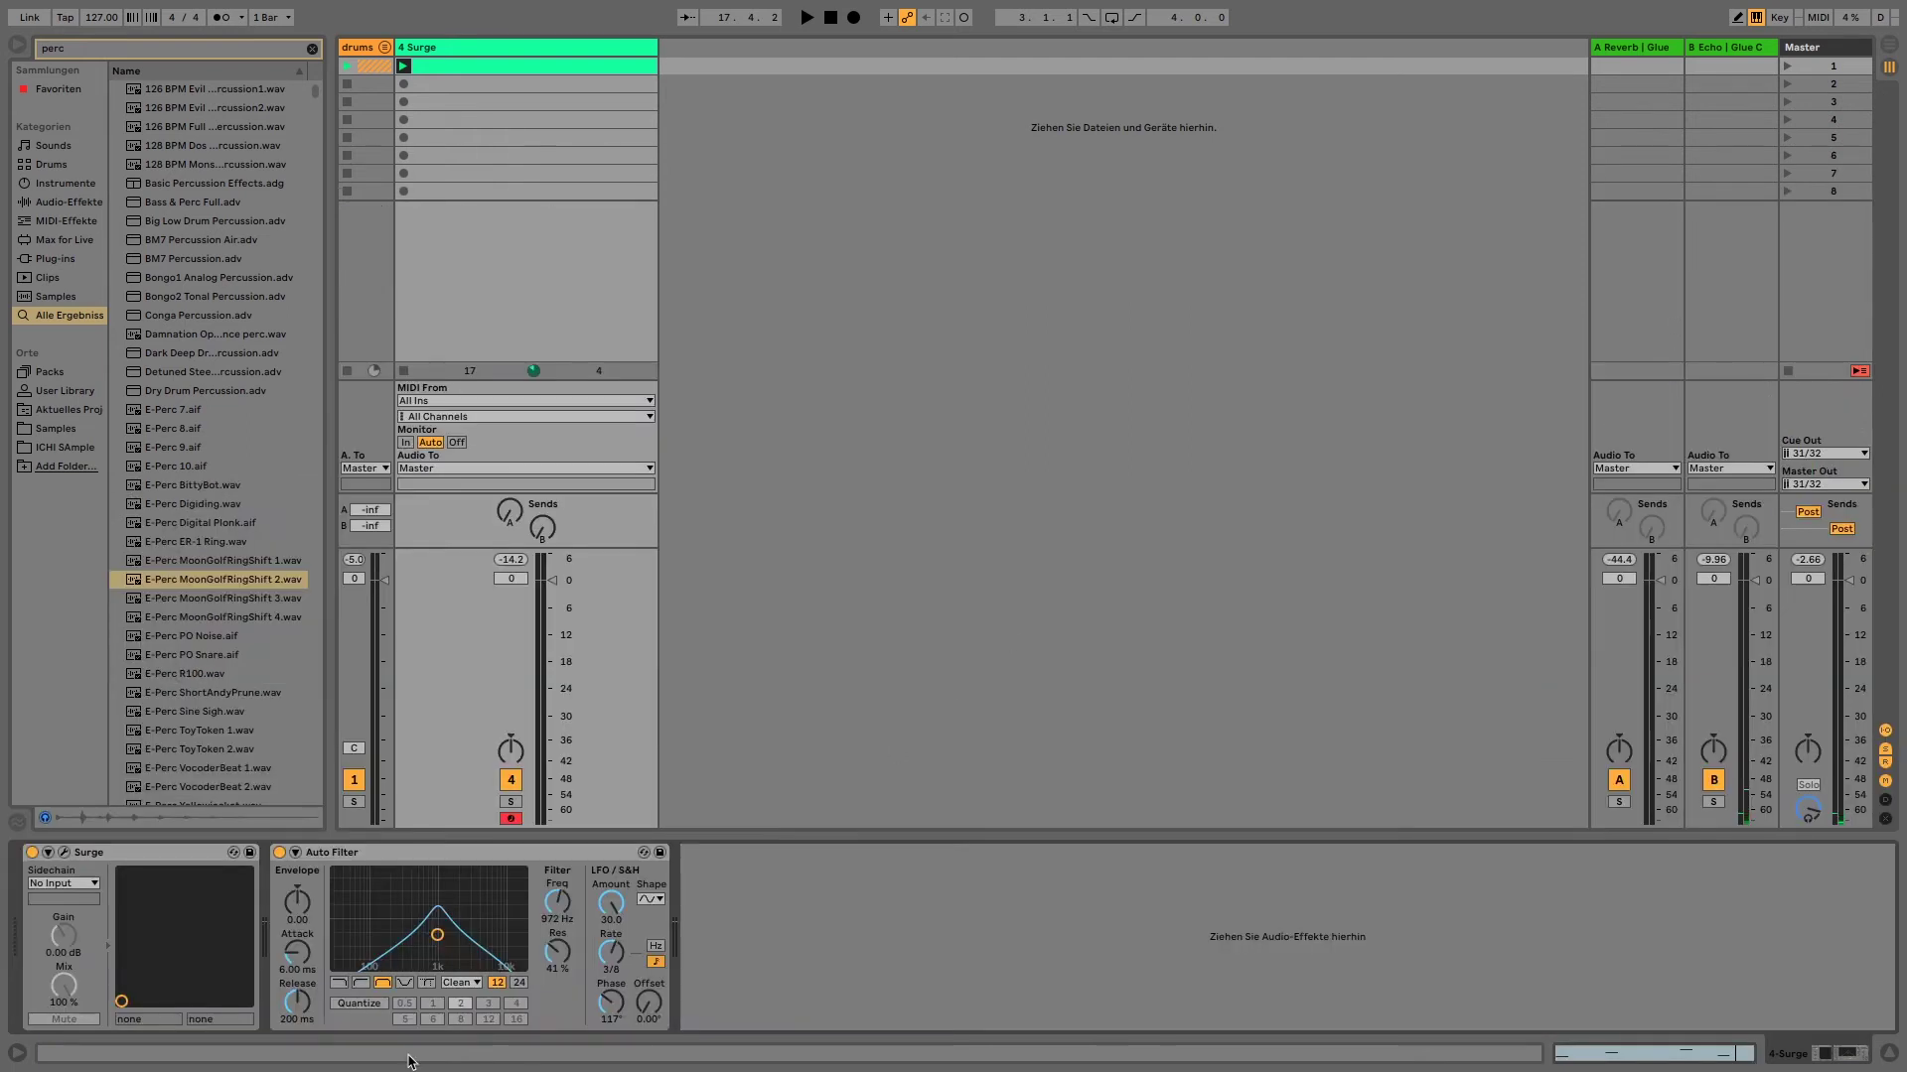
left_click(279, 852)
key("space")
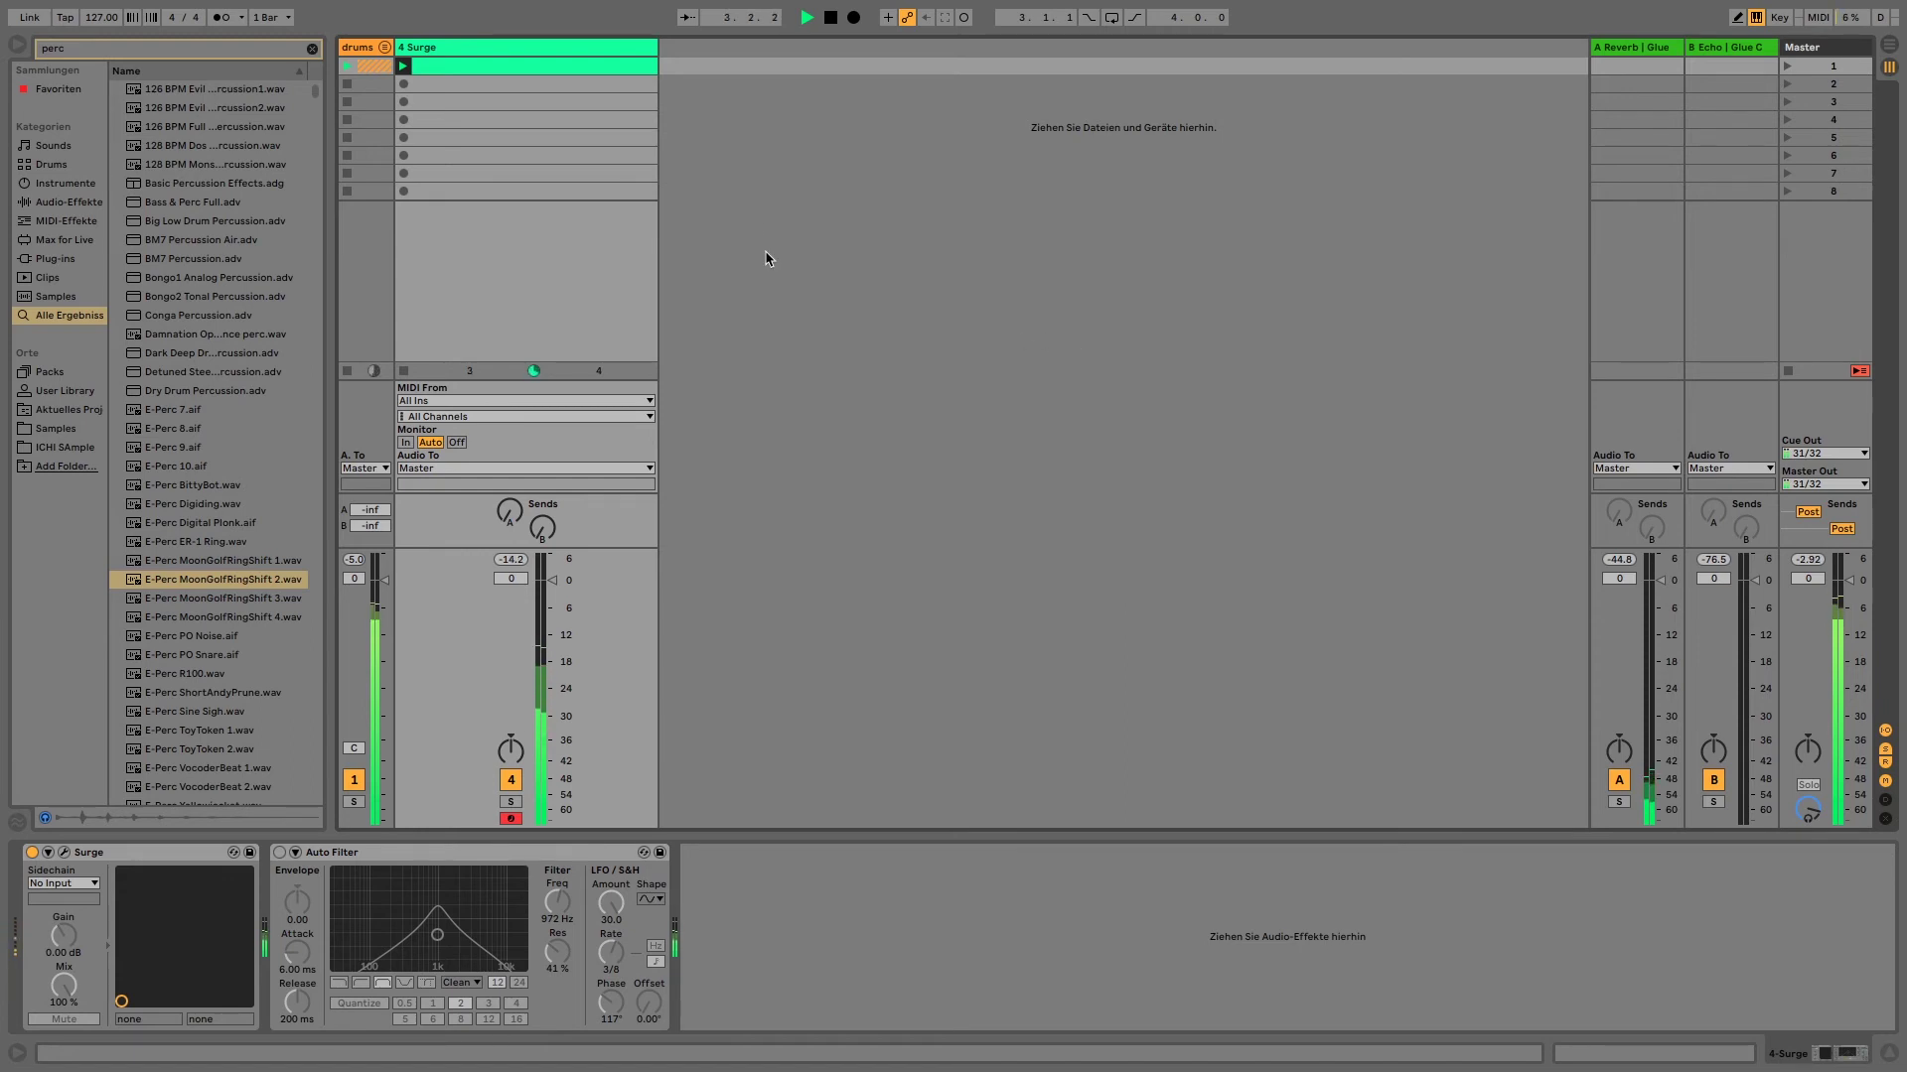
Set the Surge clip's loop length to 0.3.2 again while the drums play
double_click(528, 65)
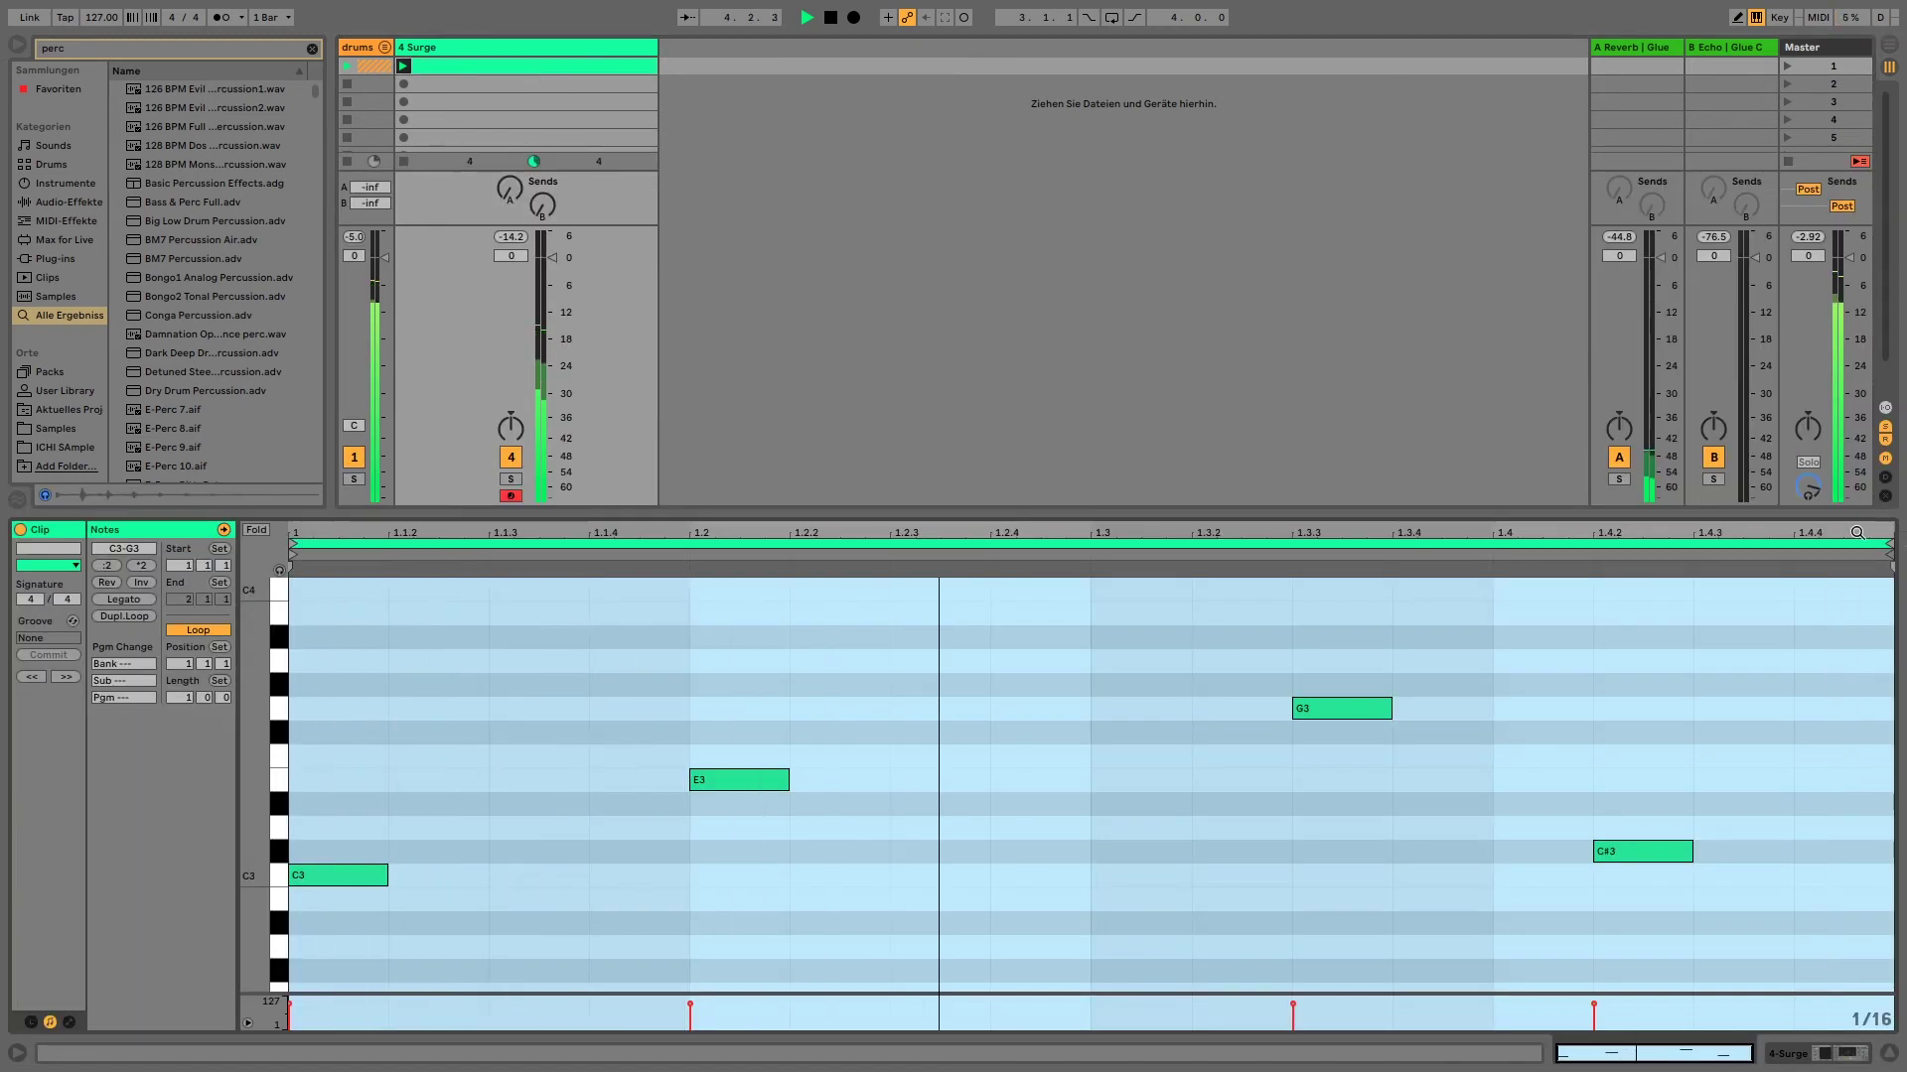
left_click_drag(1891, 562, 1718, 562)
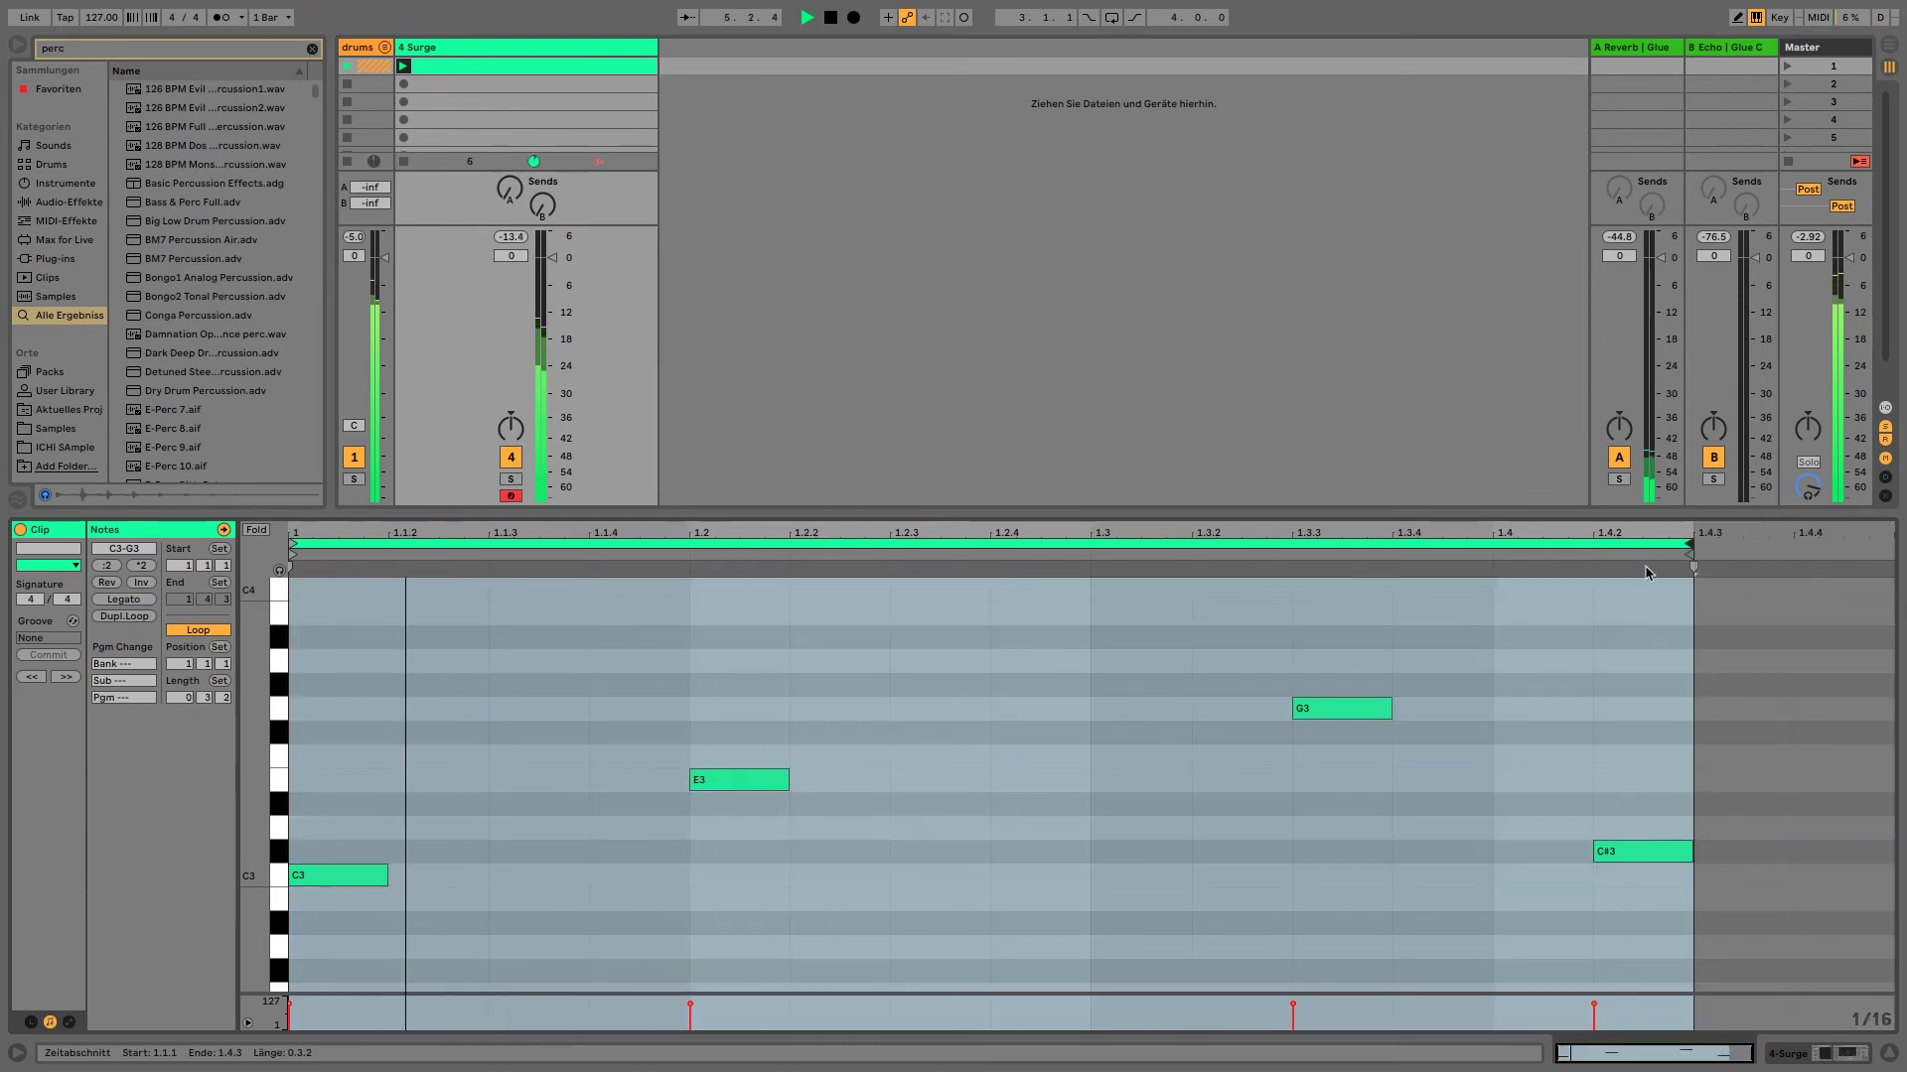
key("shift+Tab")
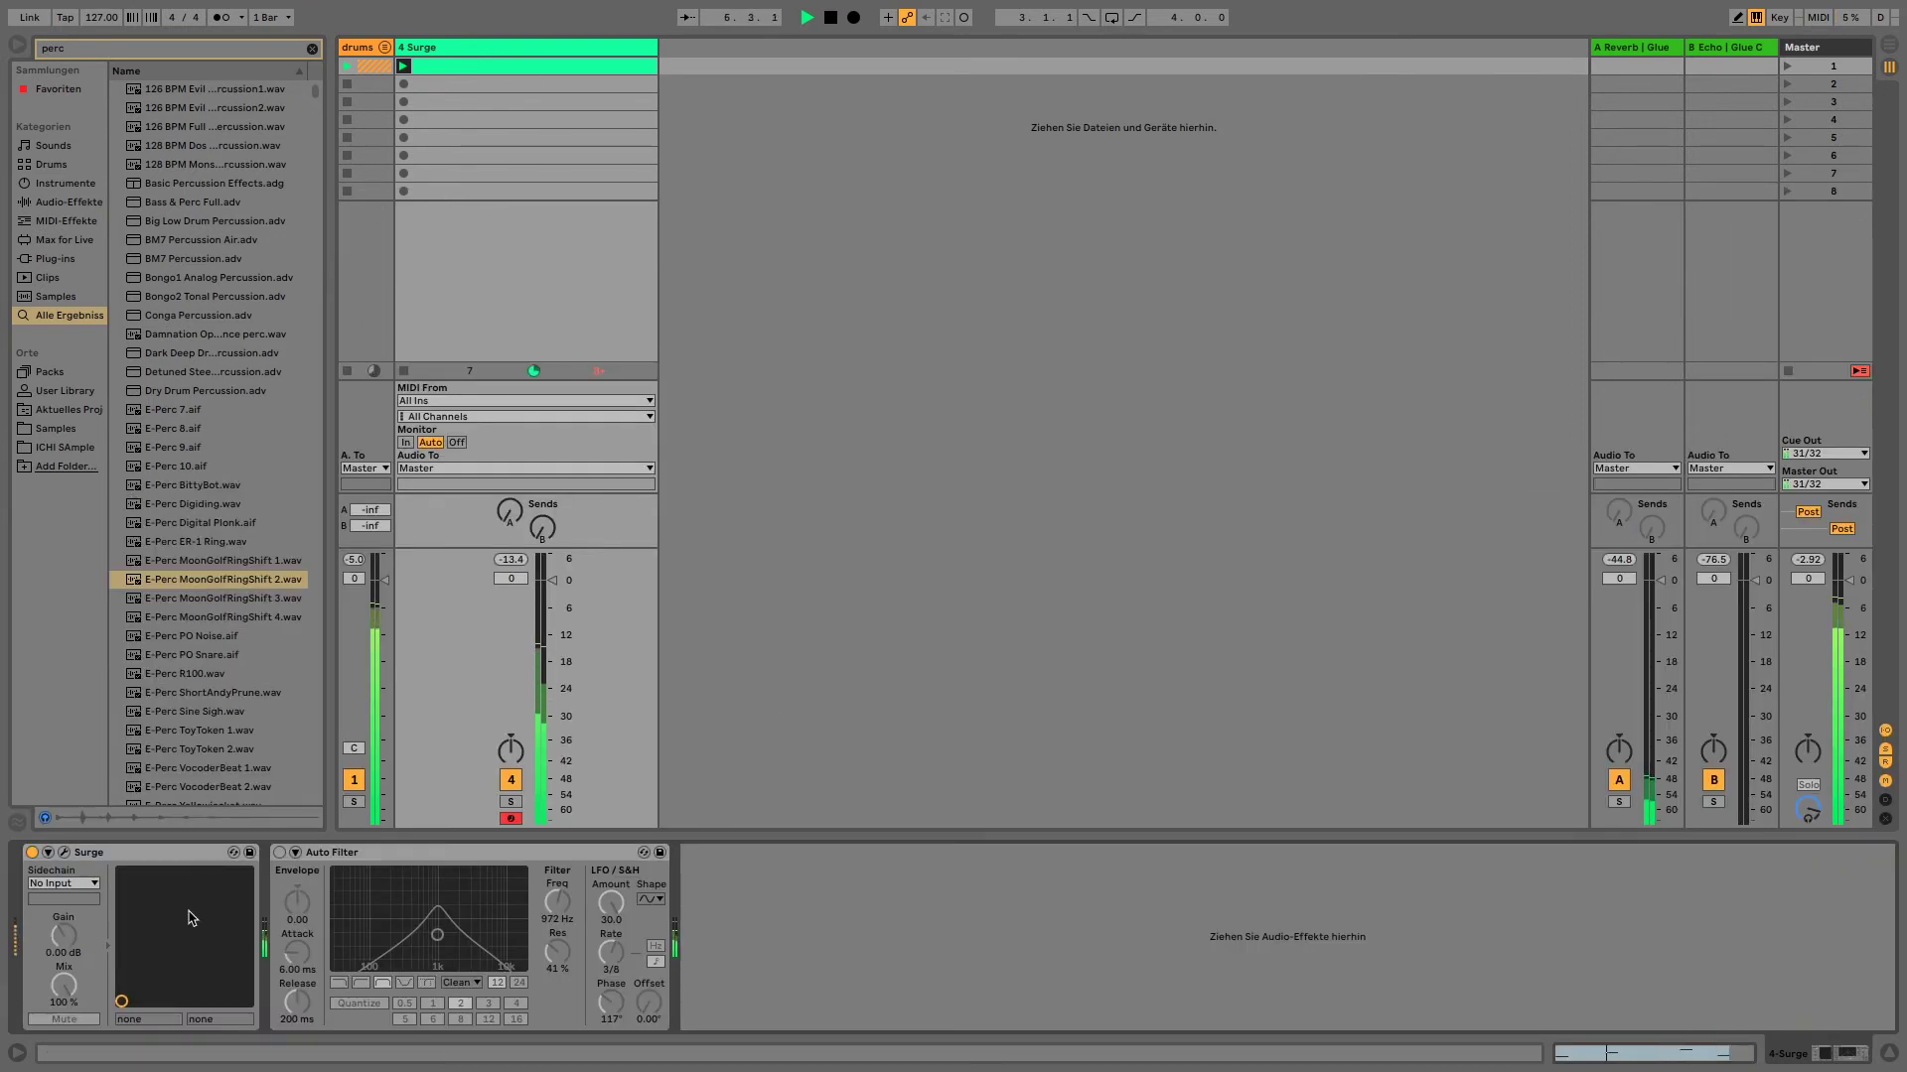
Switch the Surge track's Auto Filter back on, raise its send B to the Echo return, and stop playback
left_click(280, 852)
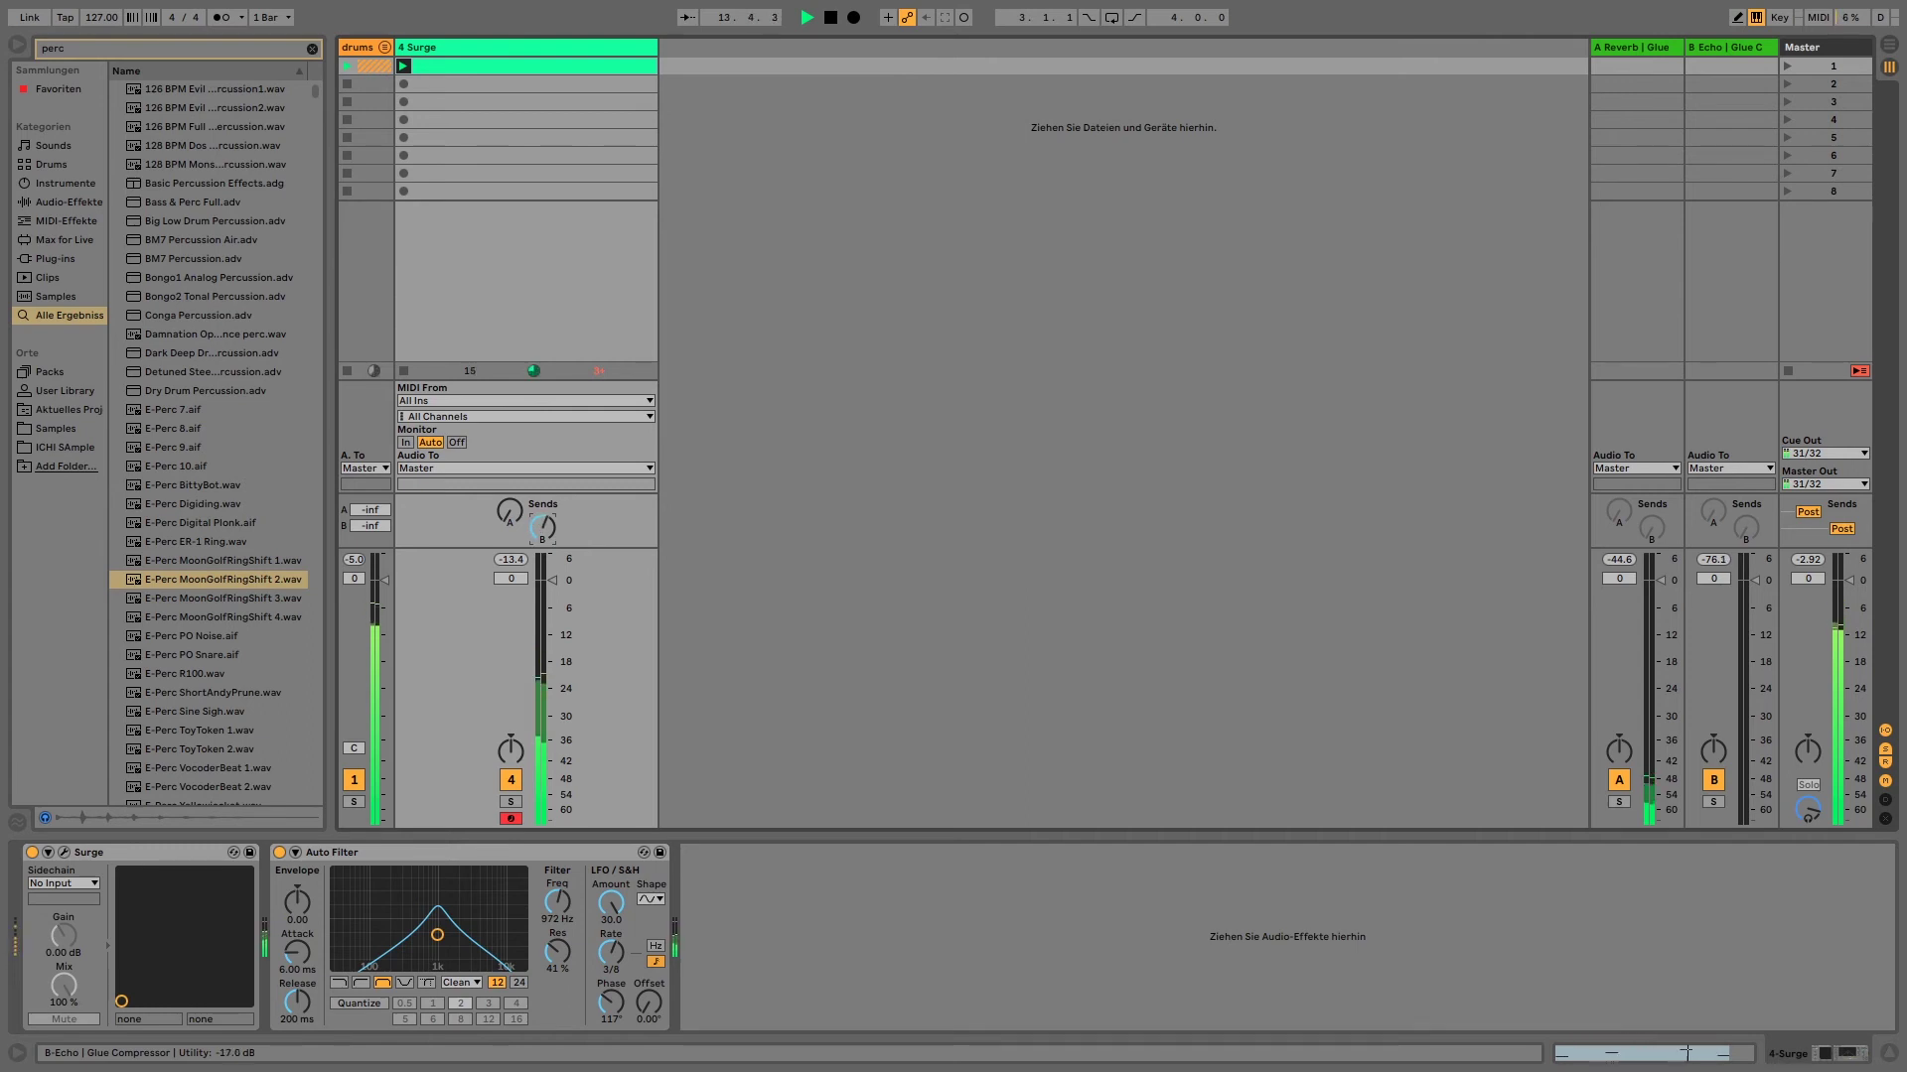
mouse_move(544, 534)
left_mouse_down()
mouse_move(545, 511)
mouse_move(547, 539)
left_mouse_up()
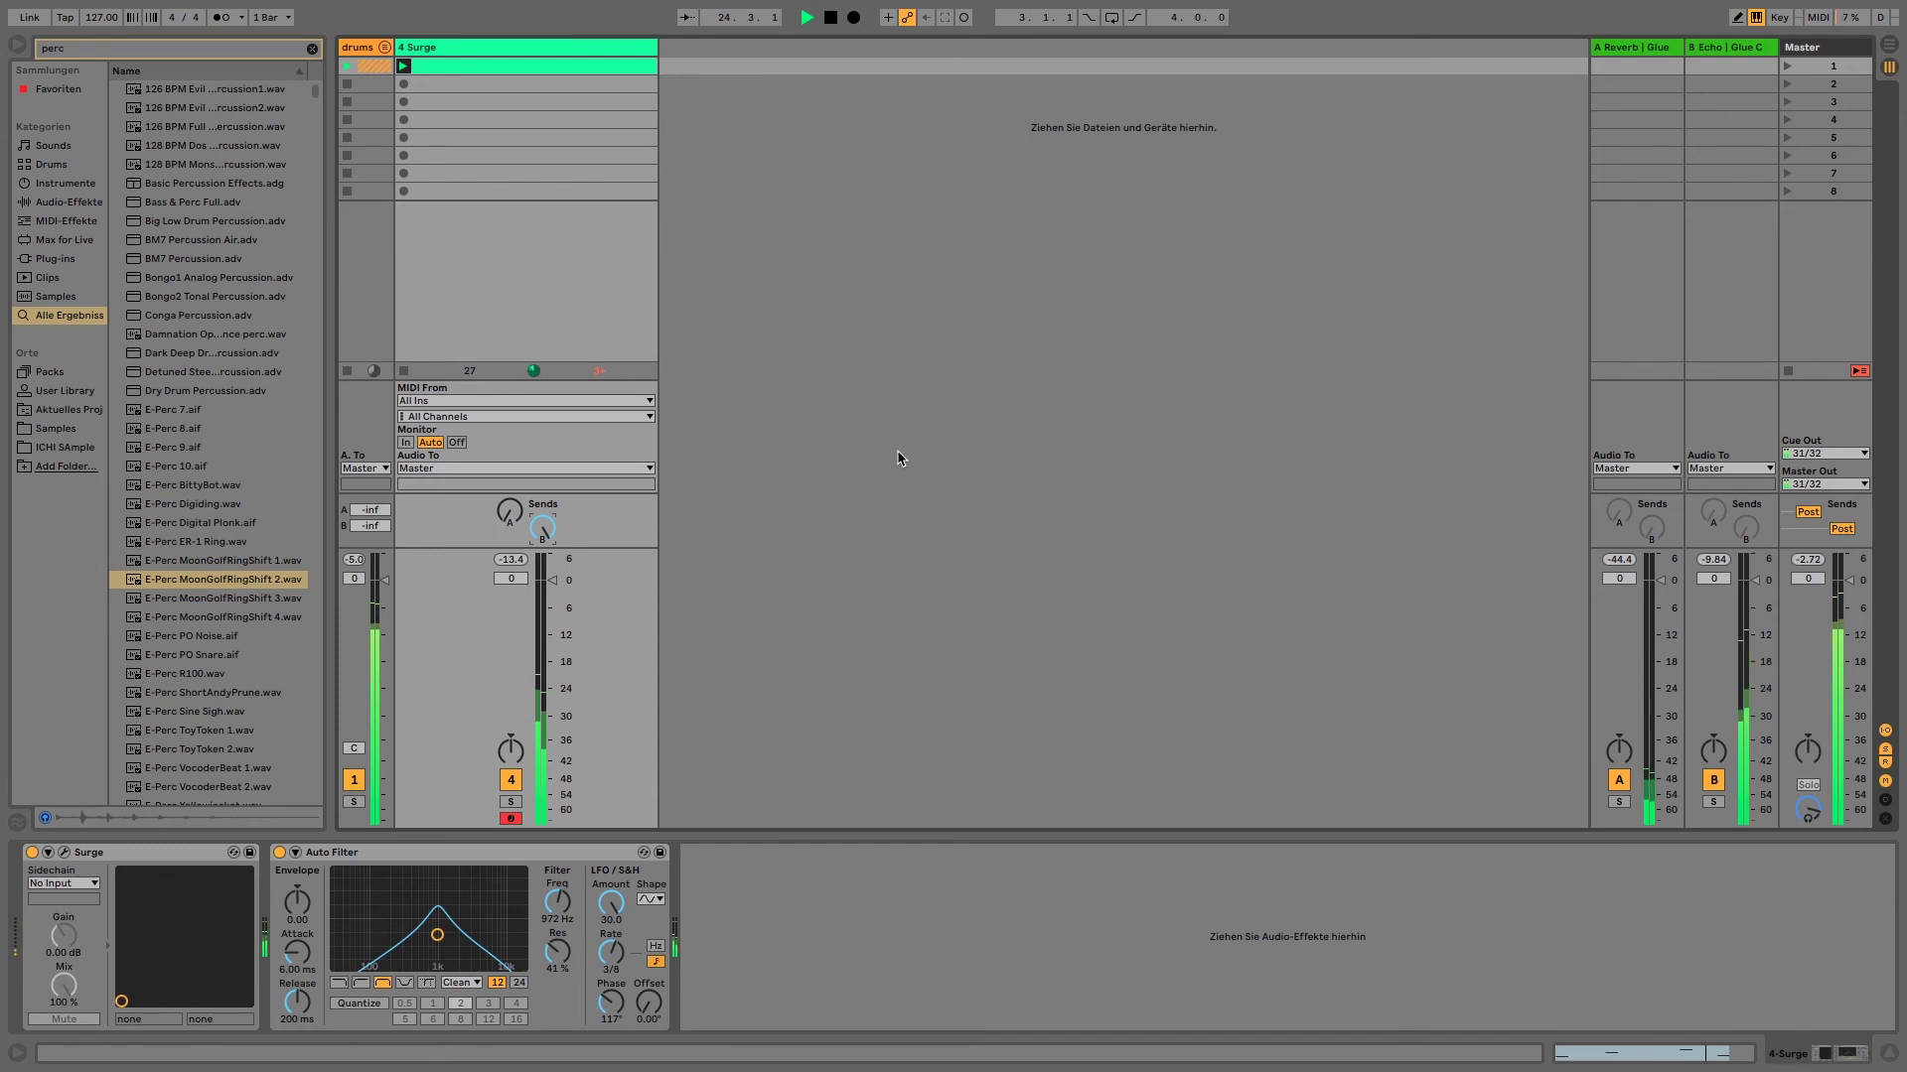
key("space")
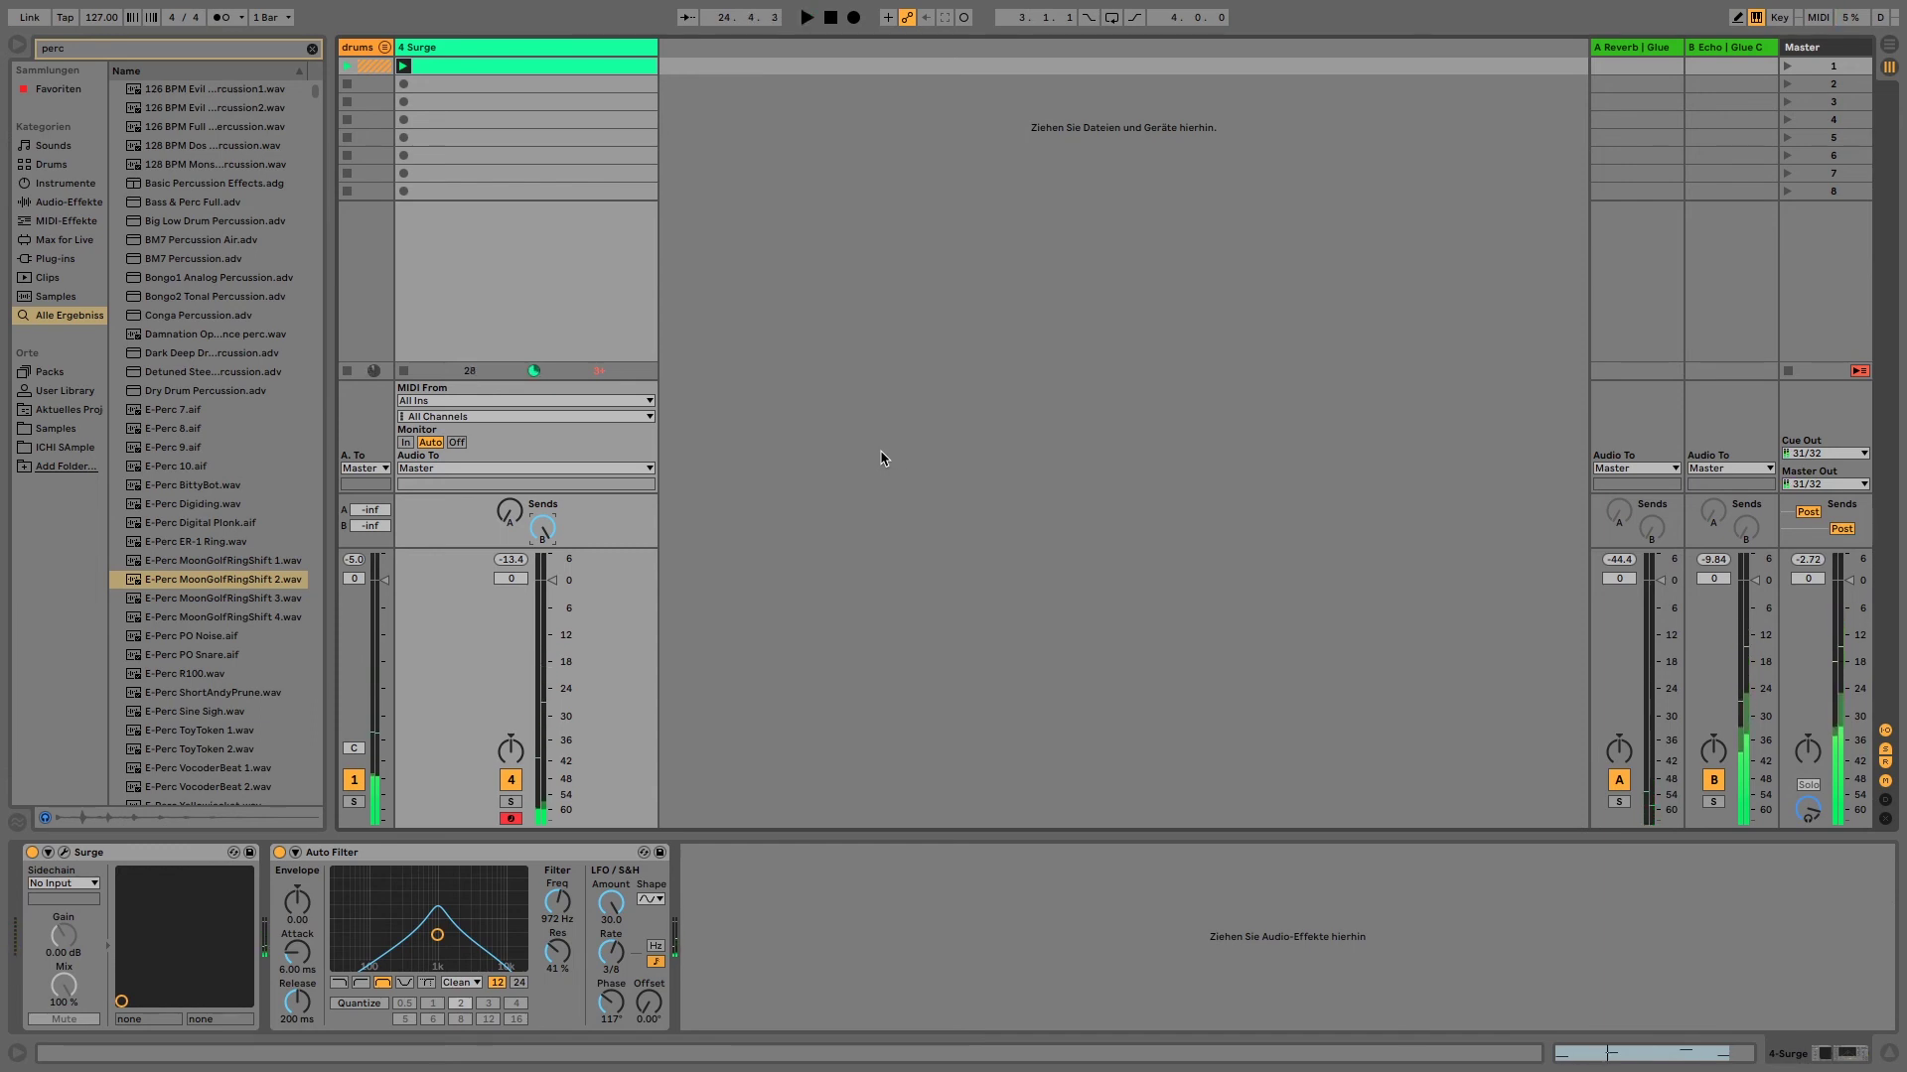